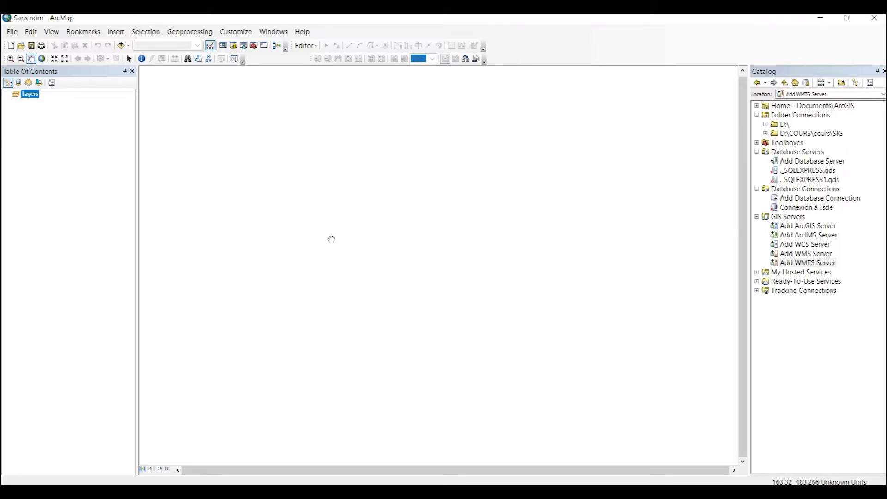
Step: Launch Manager from the Start menu's ArcGIS group, opening the localhost:6080/arcgis/manager sign-in page
left_click(18, 481)
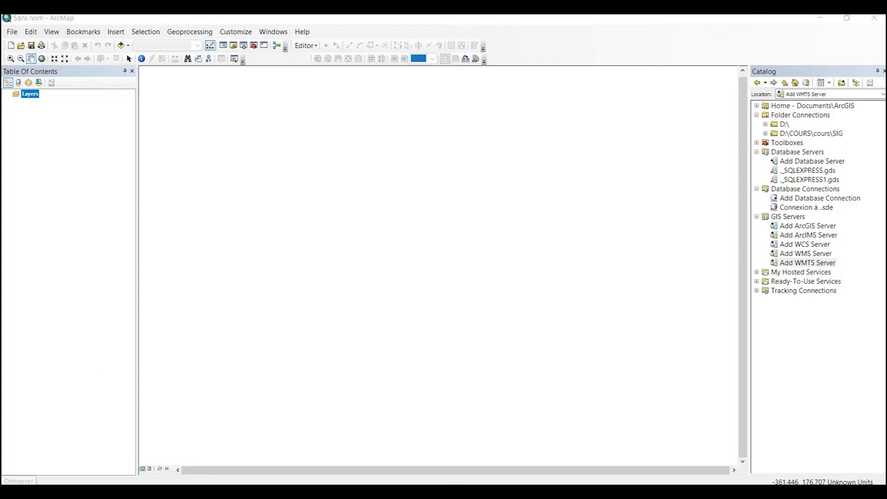
scroll(101, 333, "down", 3)
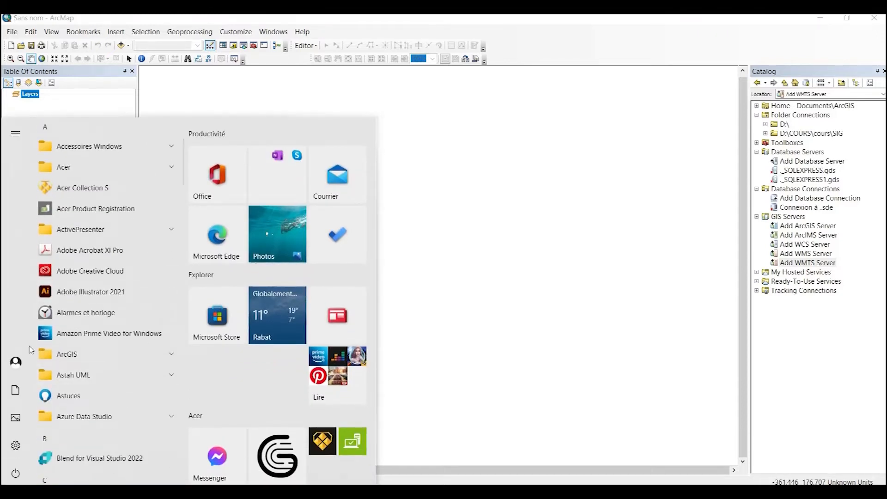
left_click(156, 355)
scroll(156, 360, "down", 10)
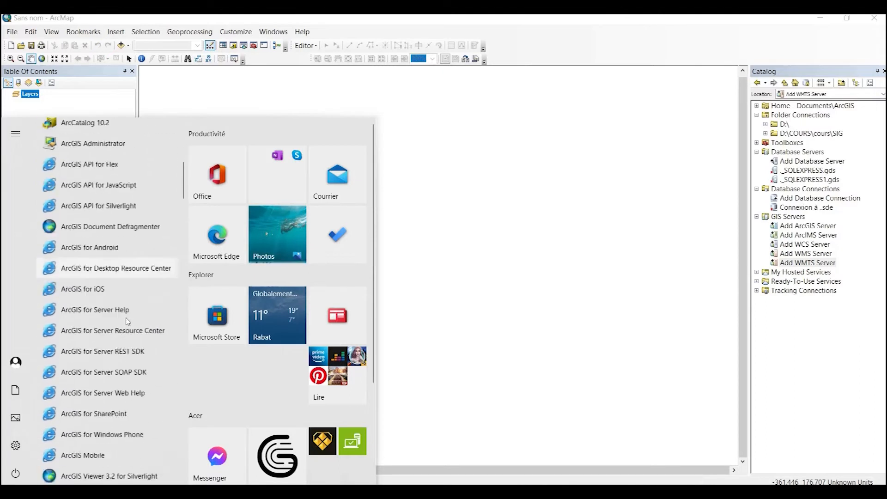
scroll(93, 370, "down", 3)
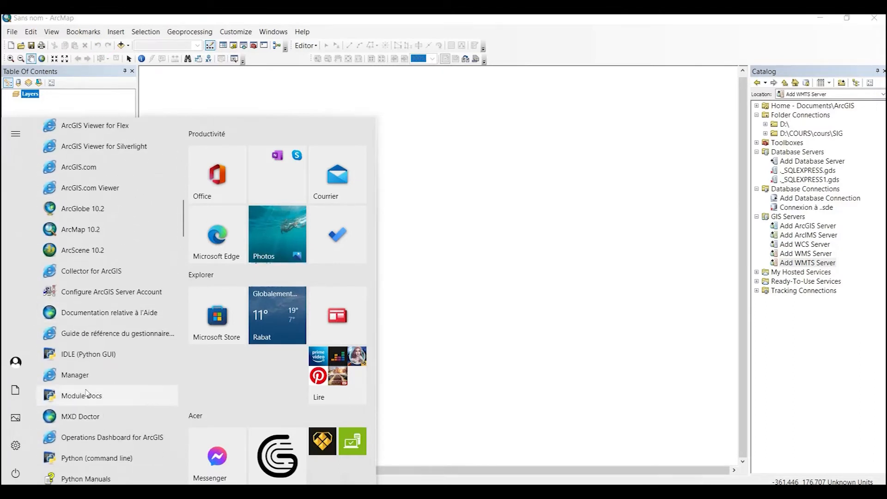
left_click(75, 375)
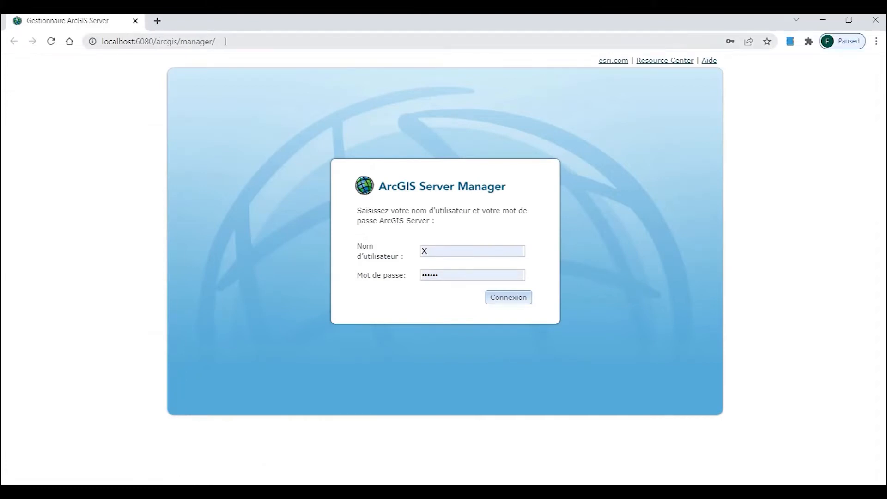
Step: Replace the prefilled credentials with user 'admin' and its password, then sign in
left_click(225, 41)
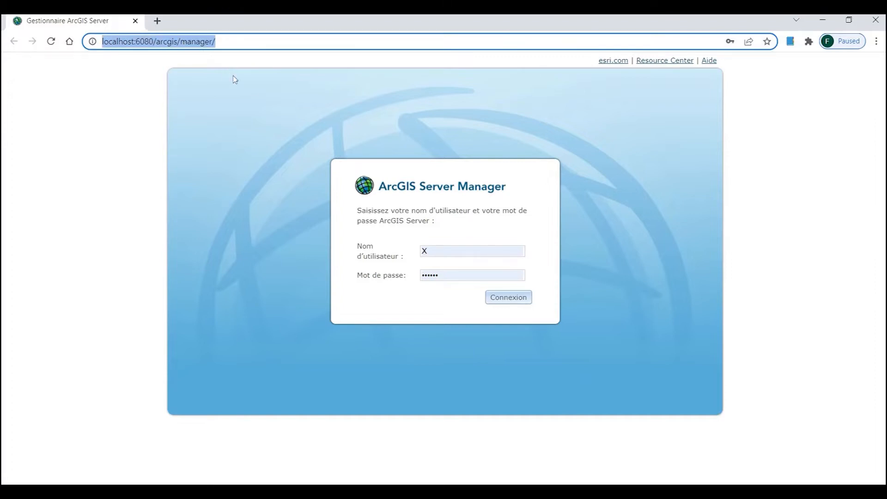
left_click_drag(438, 251, 414, 252)
type("admin")
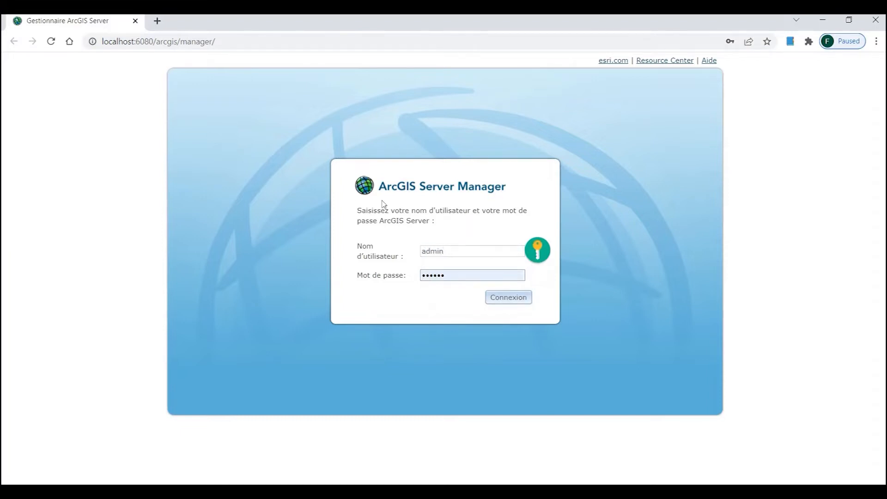
left_click_drag(460, 276, 378, 273)
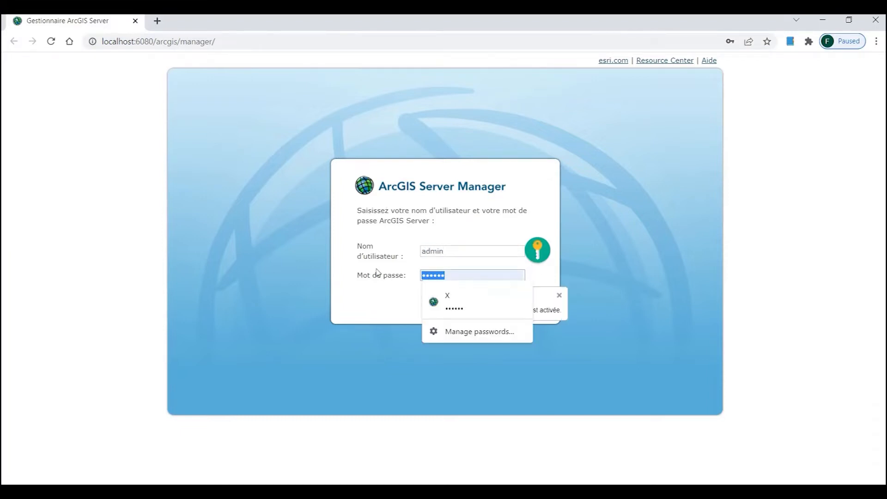
type("••")
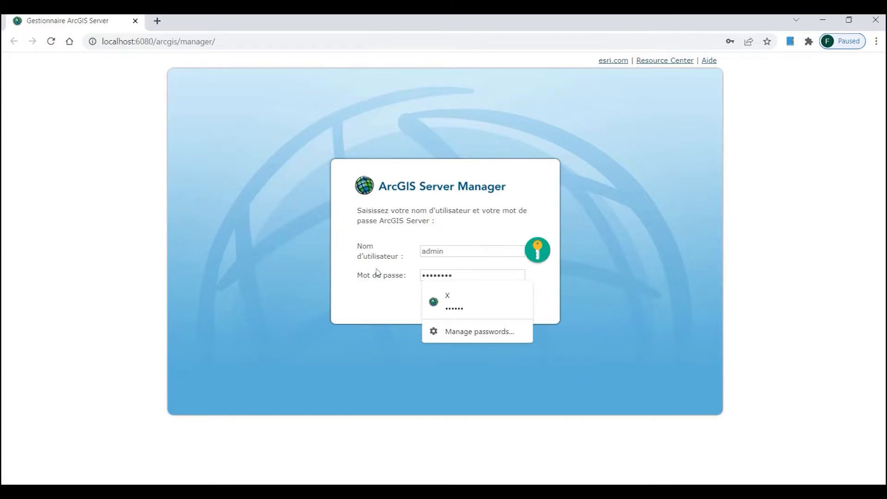
key("Return")
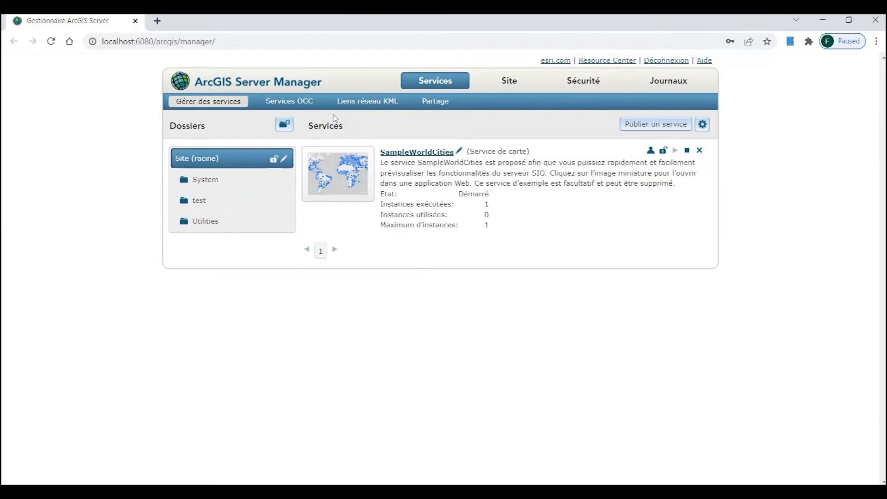
Step: Browse the test folder's services and the Sécurité and Journaux pages, then return to ArcMap
left_click(201, 209)
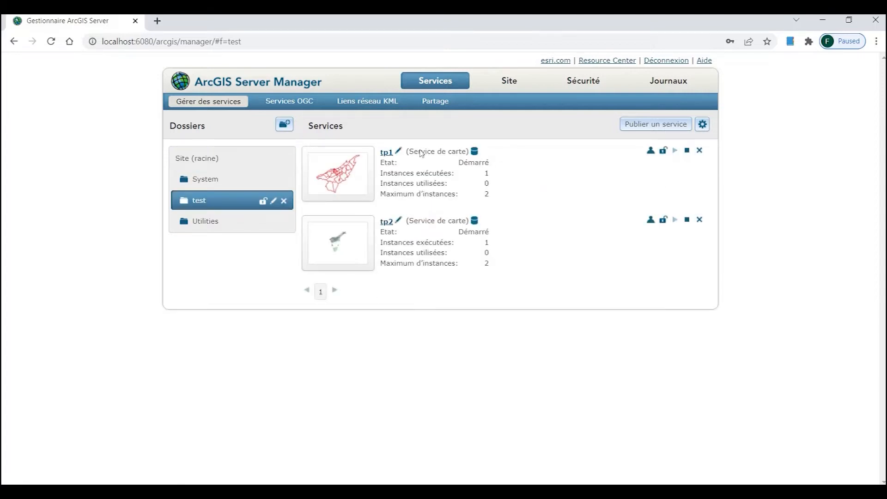
left_click(584, 81)
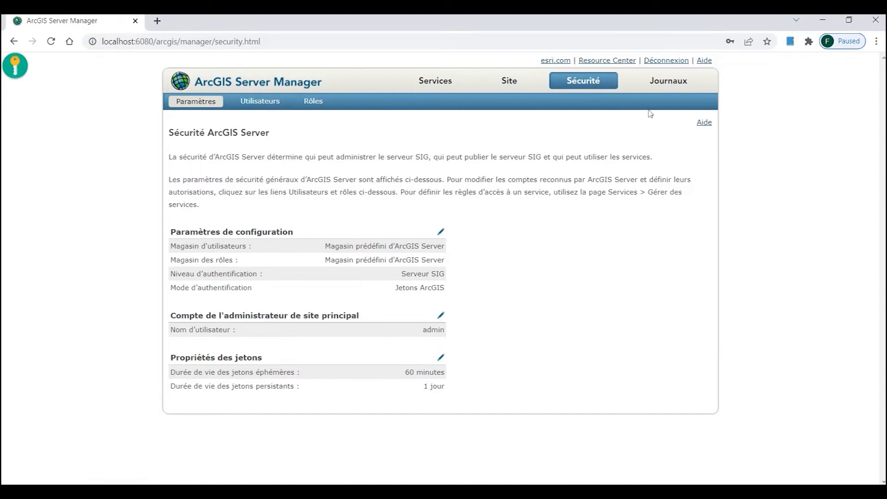
left_click(672, 82)
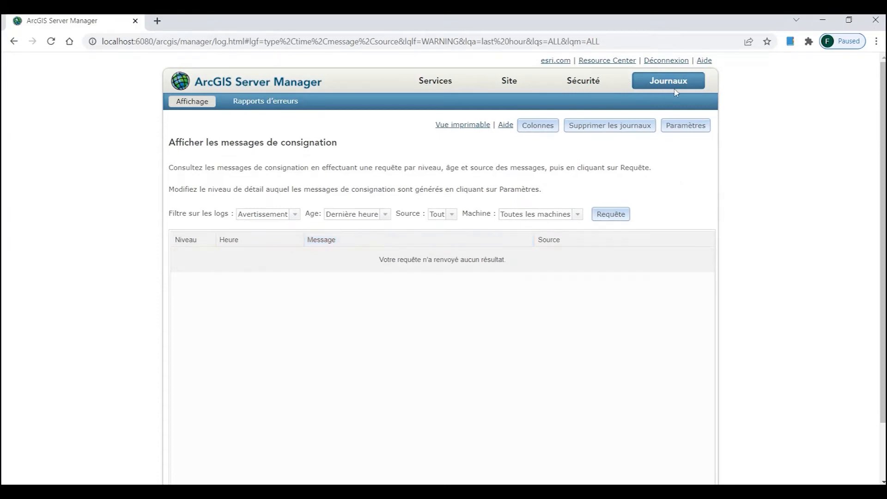
left_click(434, 88)
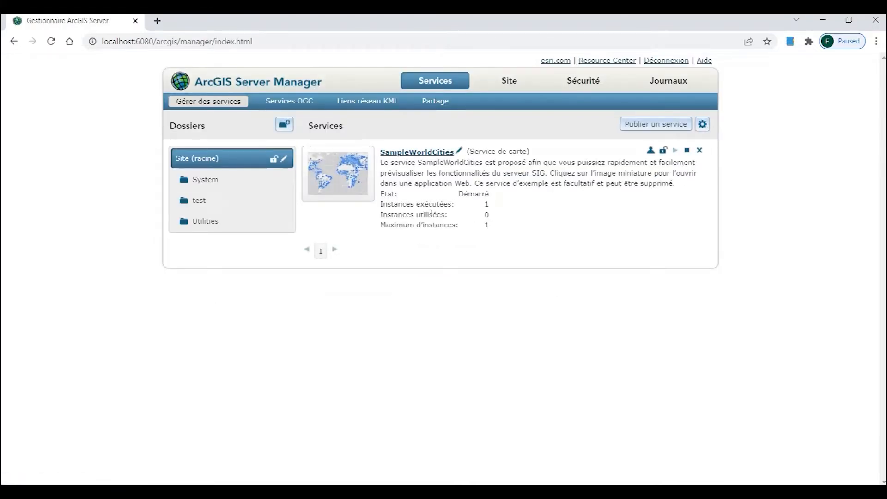
left_click(301, 492)
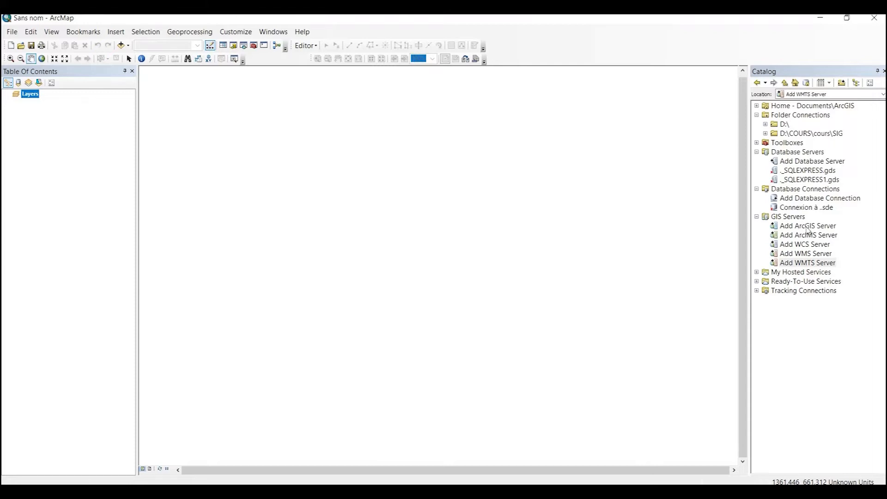
Step: Start an Add ArcGIS Server connection with the Publish GIS services option and advance to the General page
double_click(808, 226)
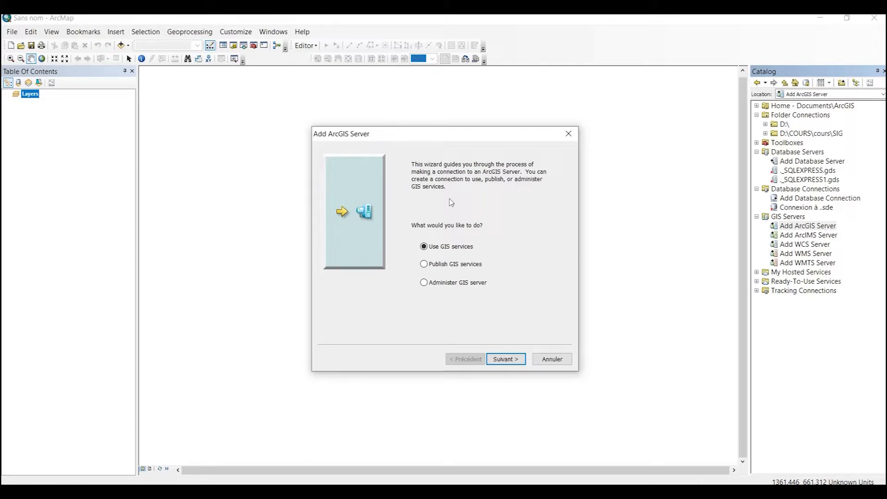
left_click(444, 264)
left_click(506, 359)
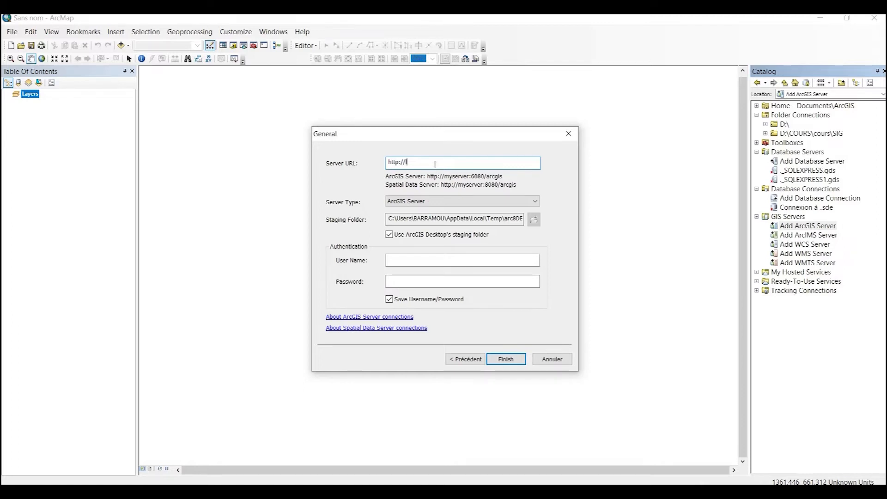
type("calhost:6080/arcgis")
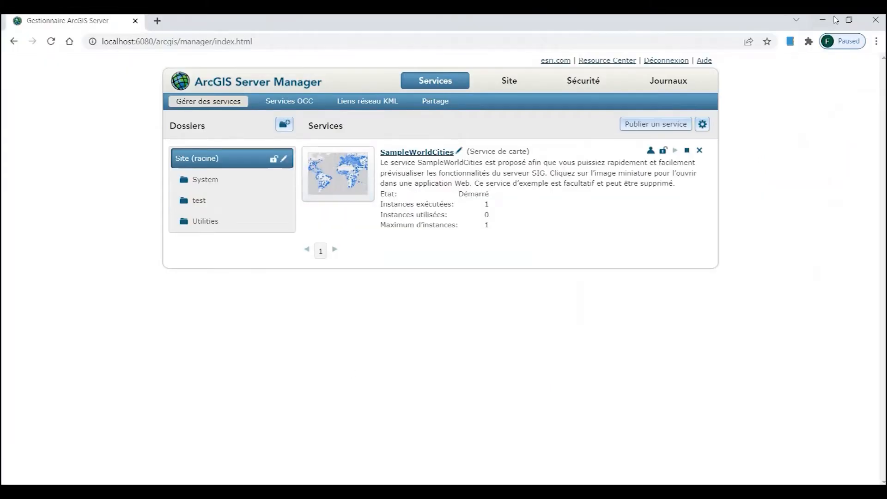
left_click(822, 20)
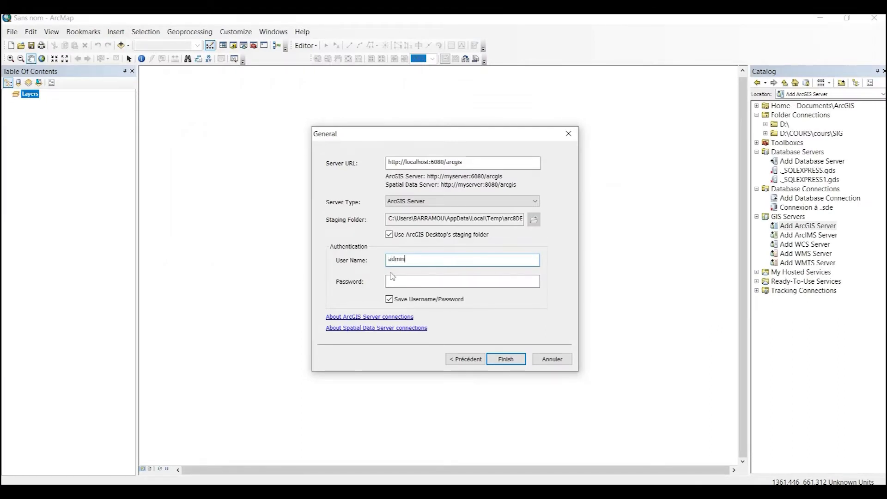
left_click(401, 280)
type("•••••")
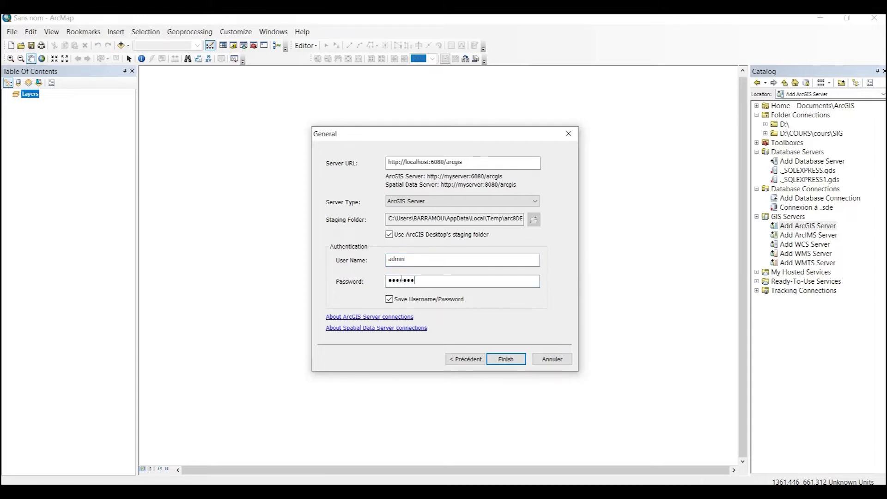
type("•••")
left_click(515, 359)
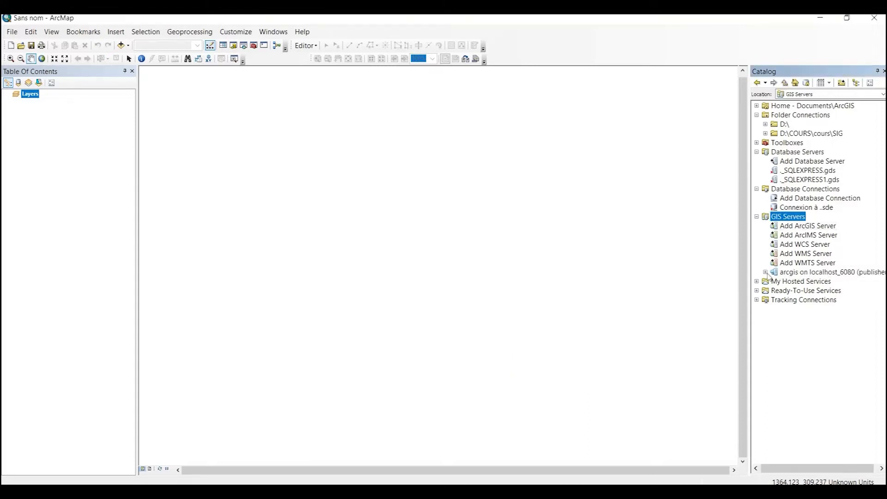
Step: Expand the localhost_6080 connection to list its folders, then return to Server Manager
left_click(765, 273)
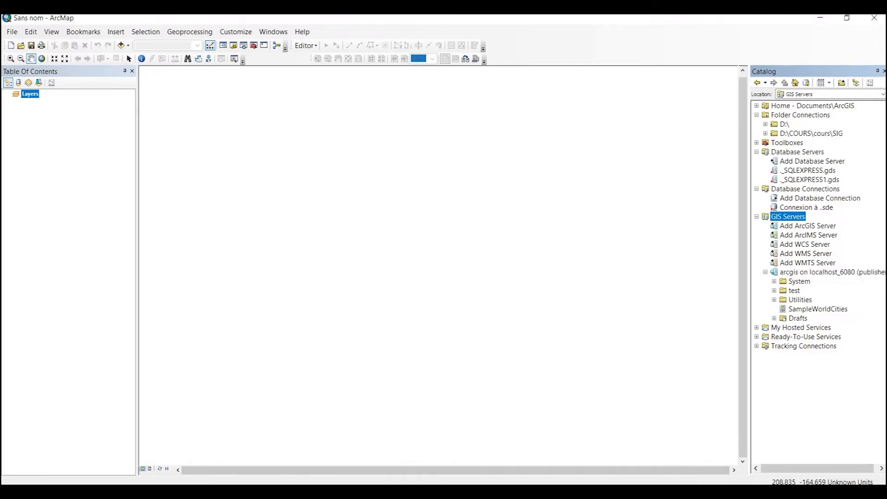
key("alt+Tab")
left_click(245, 226)
left_click(199, 200)
left_click(194, 163)
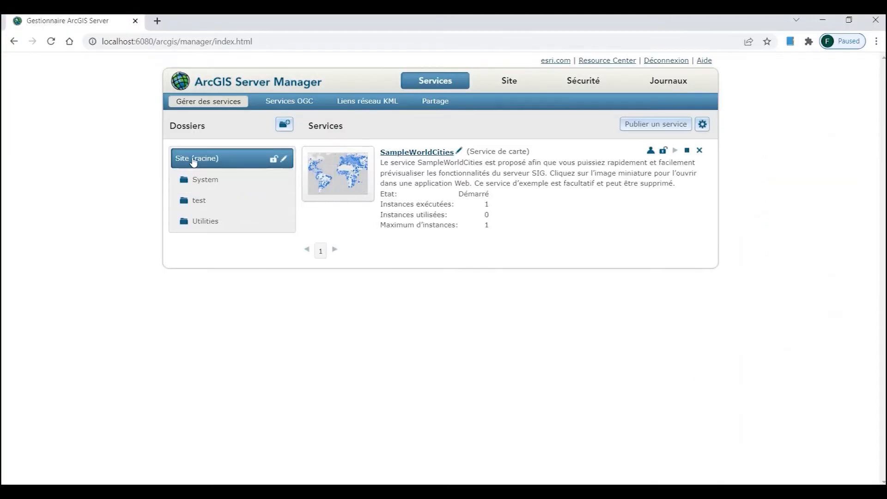
Step: View the services in the test and Utilities folders, then return to ArcMap
left_click(200, 180)
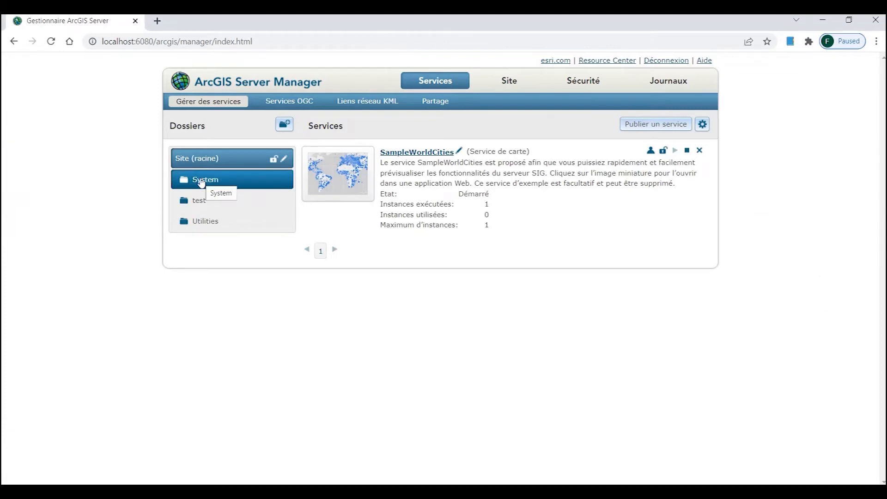
left_click(199, 200)
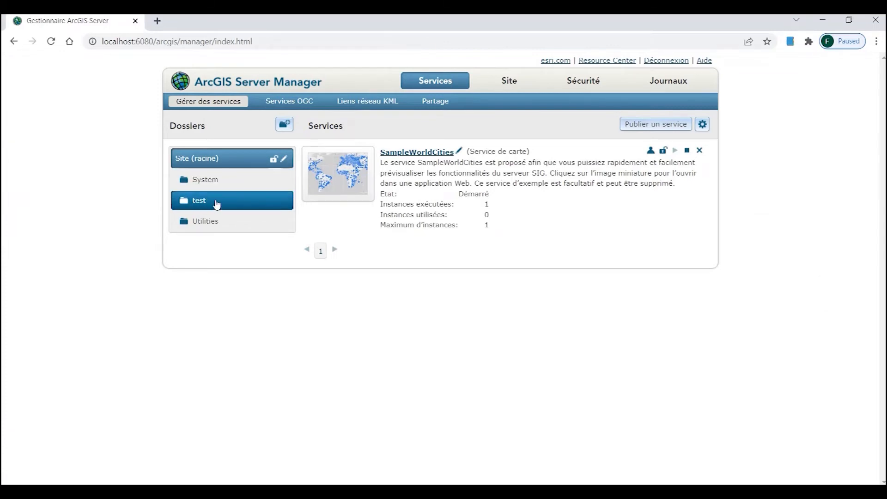
left_click(205, 202)
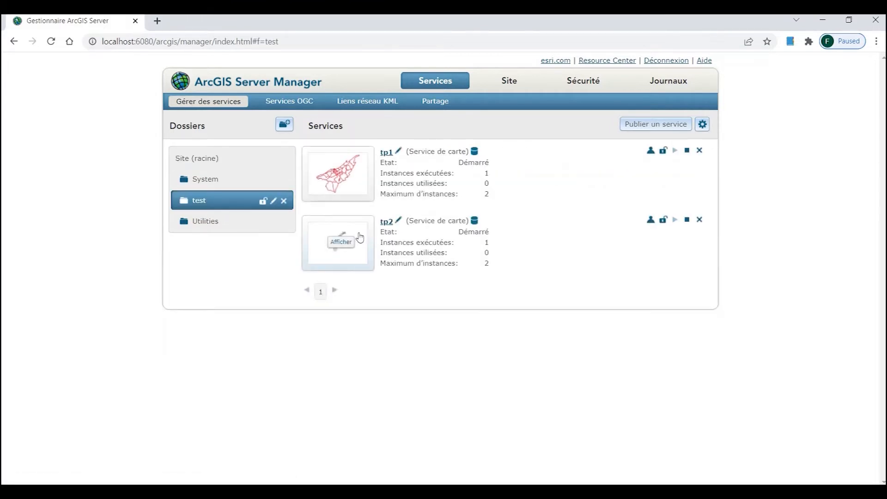
left_click(214, 226)
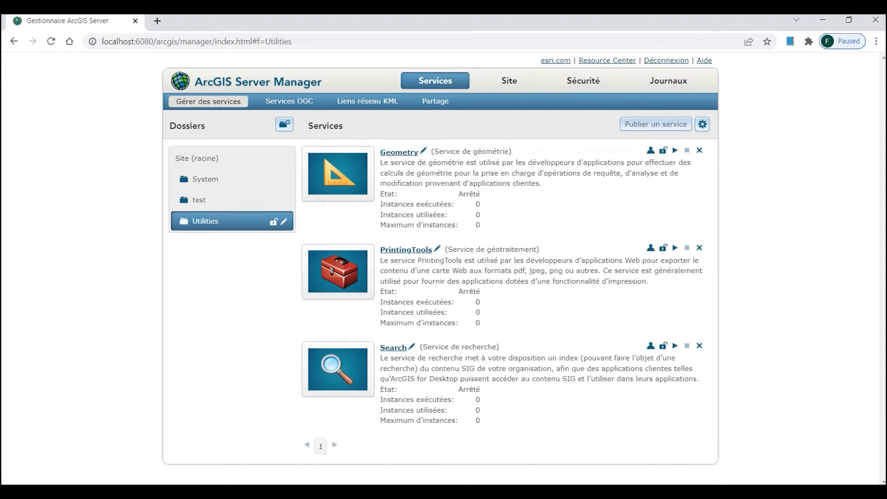
key("alt+Tab")
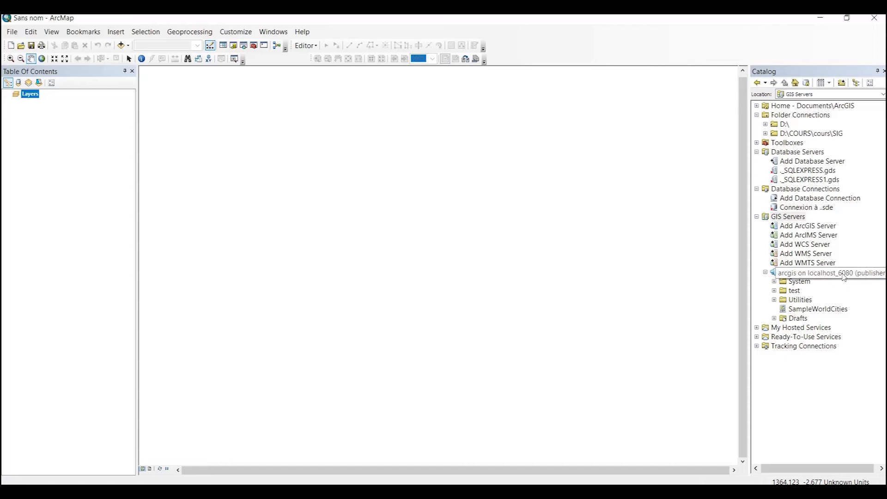
Step: Start another Add ArcGIS Server connection with Publish GIS services and advance to the URL page
double_click(800, 227)
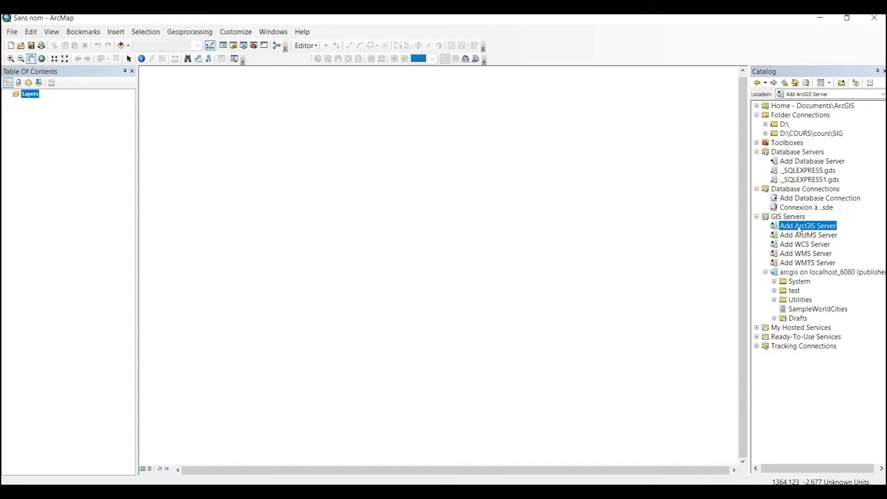
left_click(452, 264)
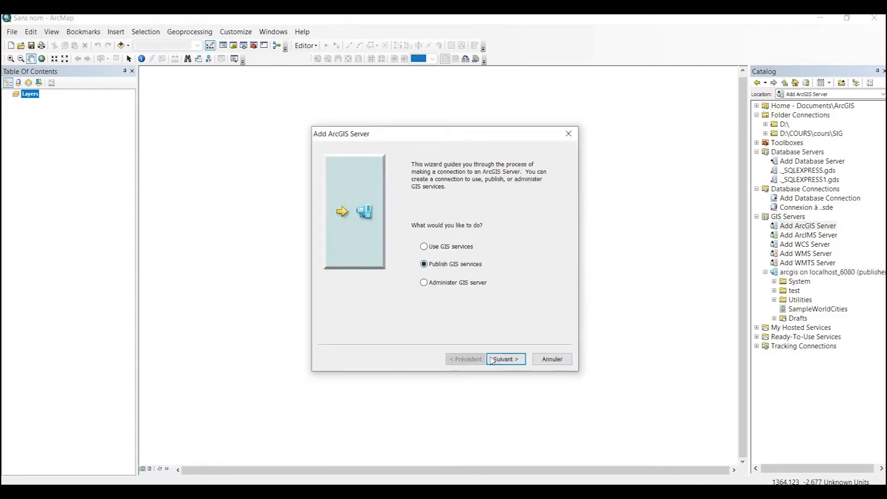
left_click(507, 359)
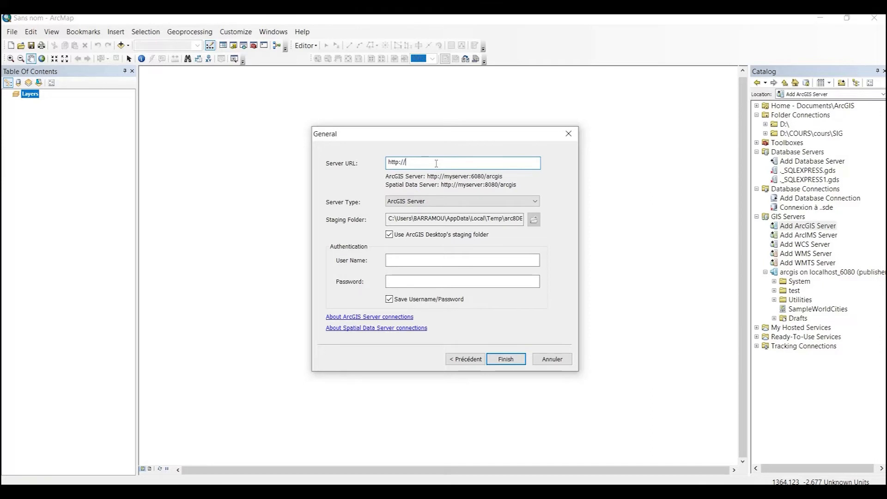
Step: Try connecting to localhost:6443/arcgis as admin with its password, dismissing the resulting error
type("localhost:6443/arcgis")
left_click(424, 261)
type("admin")
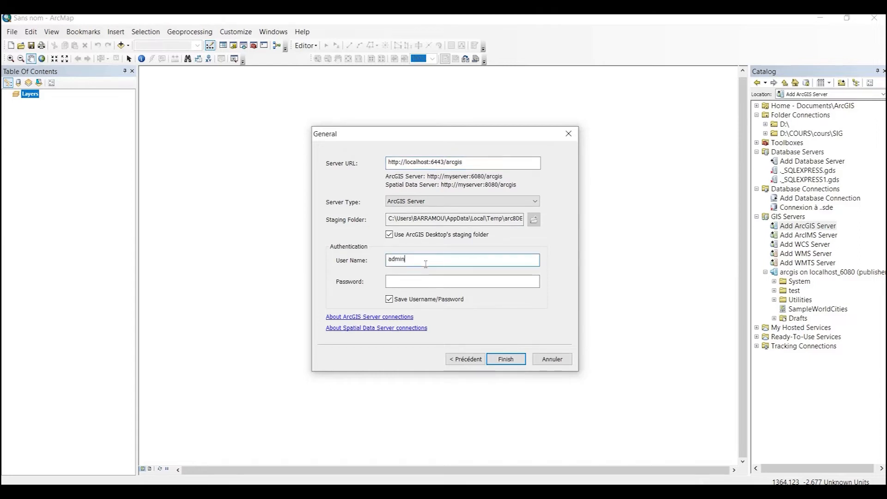
left_click(427, 282)
type("admin")
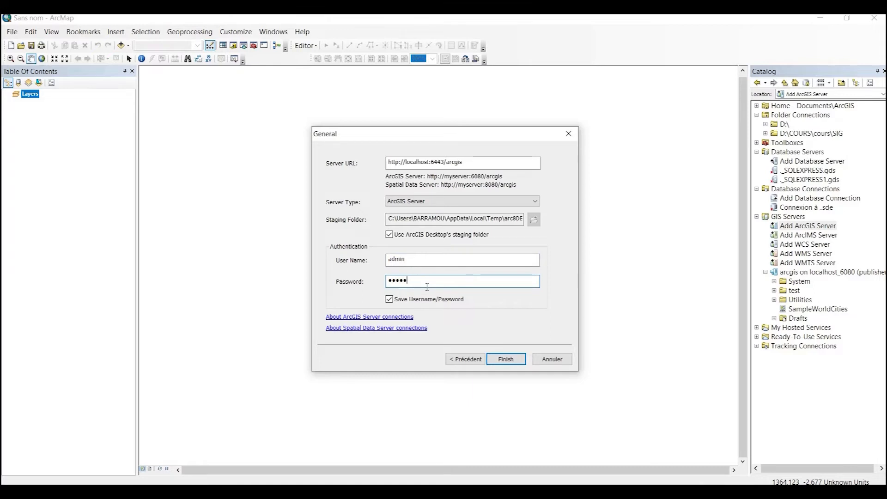
type("123")
left_click(511, 363)
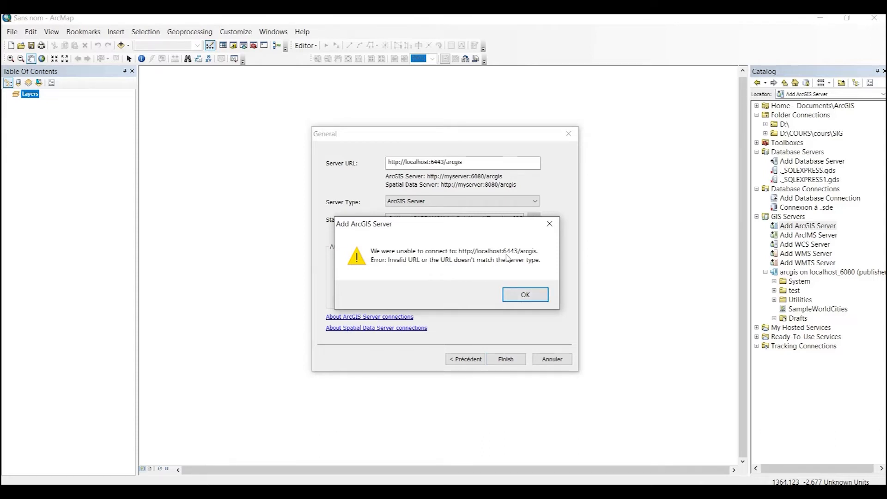
left_click(523, 295)
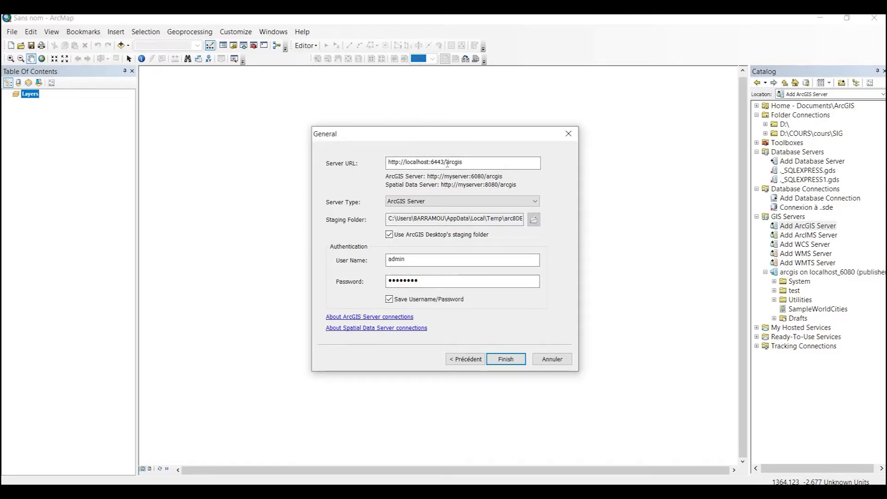
left_click_drag(463, 164, 292, 147)
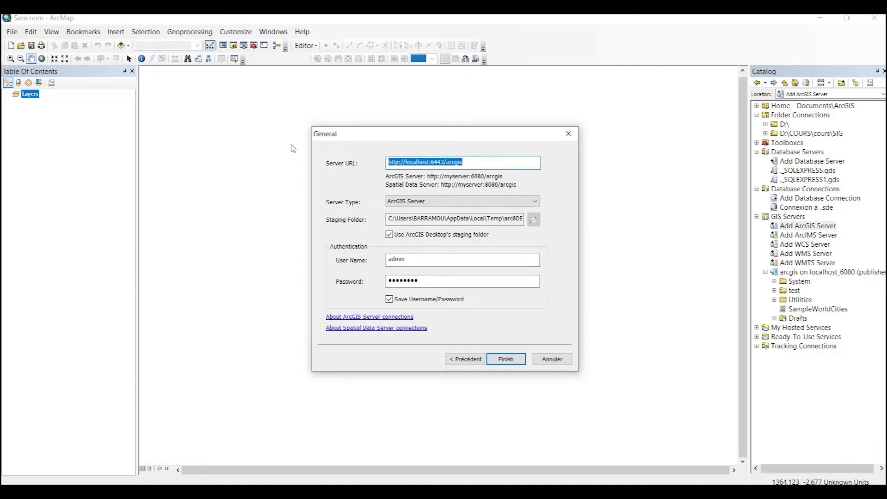
left_click(399, 163)
type("s")
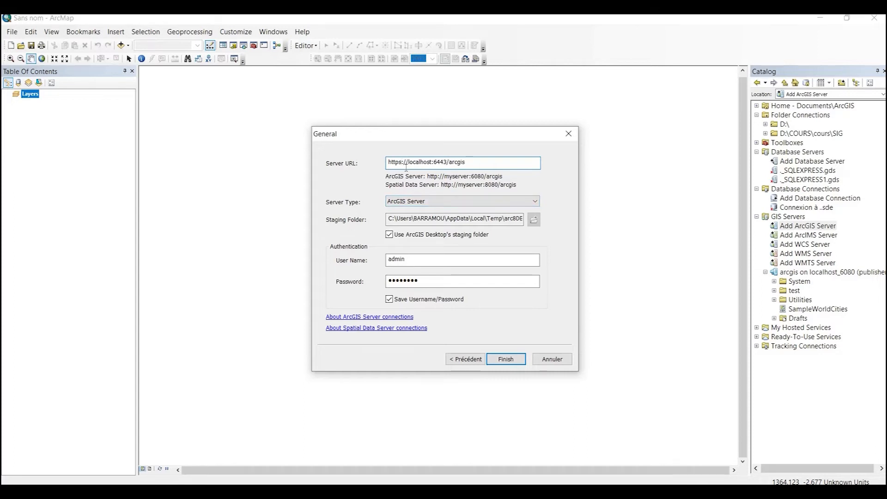
Step: Finish the localhost_6443 connection, inspect its folders, then collapse both server connections
left_click(506, 359)
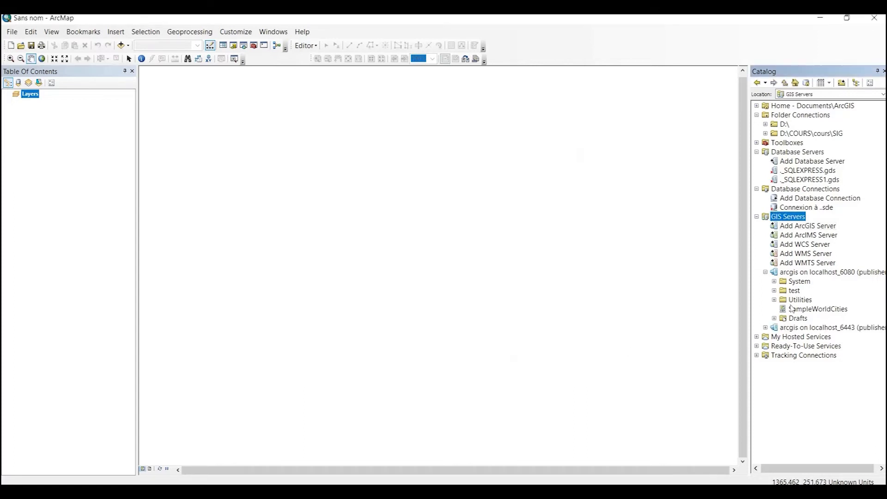
left_click(765, 328)
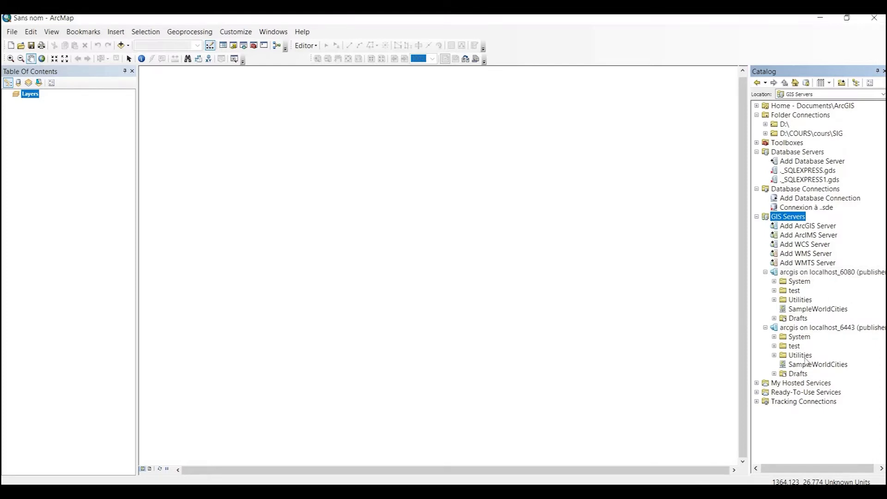
left_click(765, 272)
left_click(765, 281)
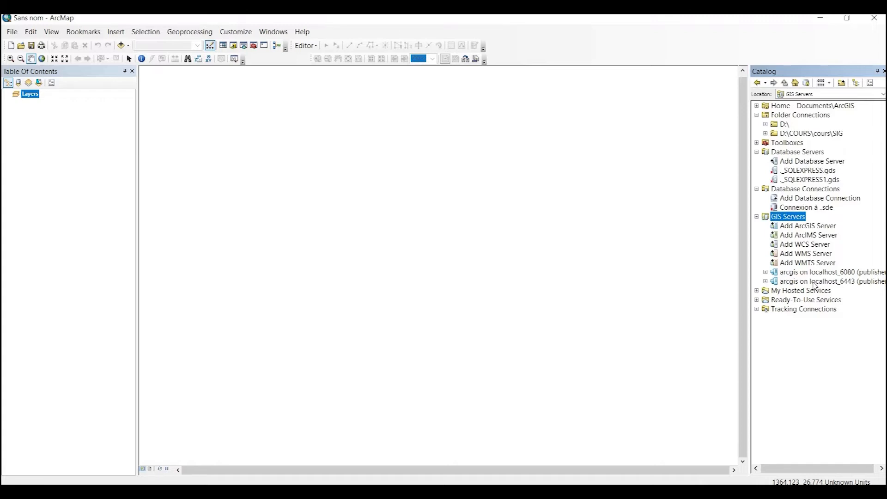
Step: In a new Chrome tab, load localhost:6080/arcgis/admin to reach the Administrator Directory login
left_click(393, 491)
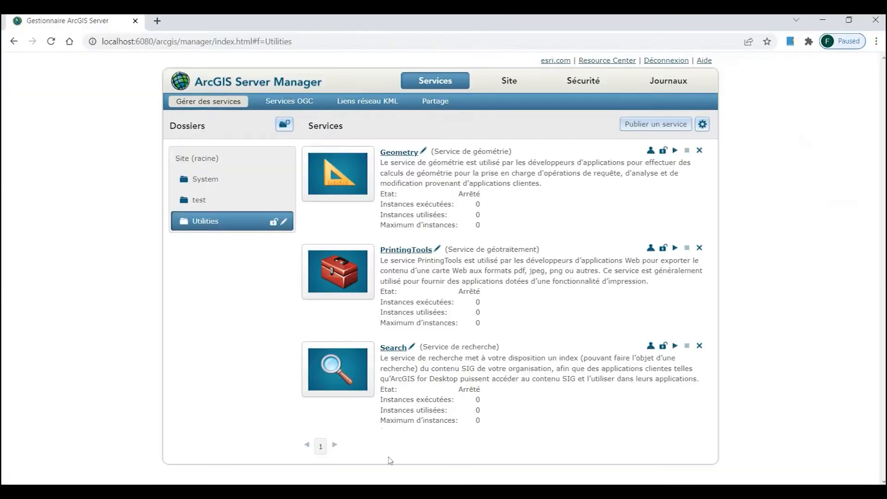
left_click(157, 20)
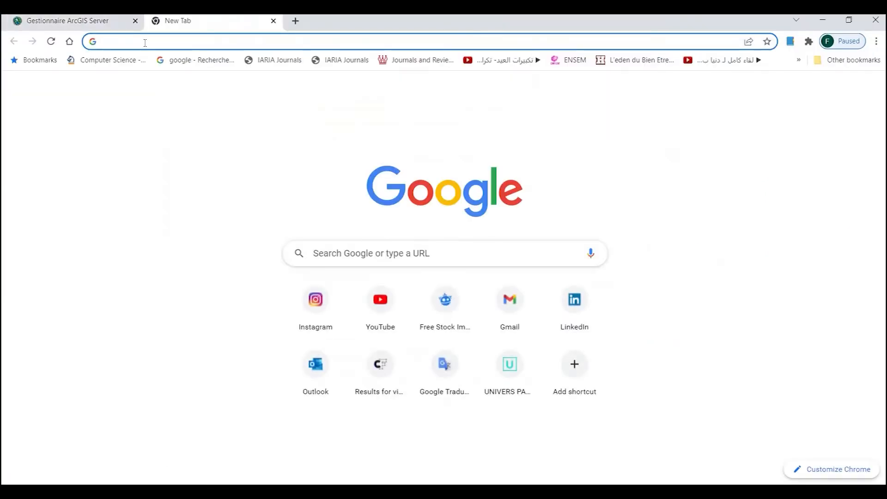
type("l")
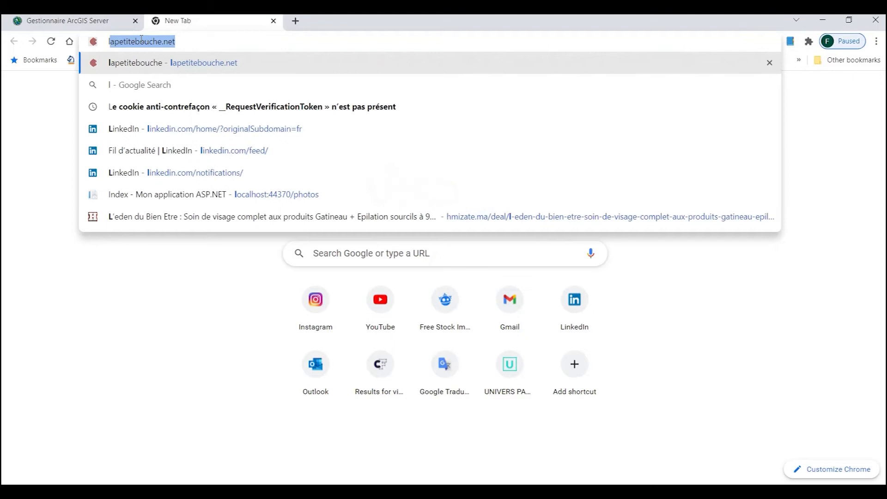
type("o")
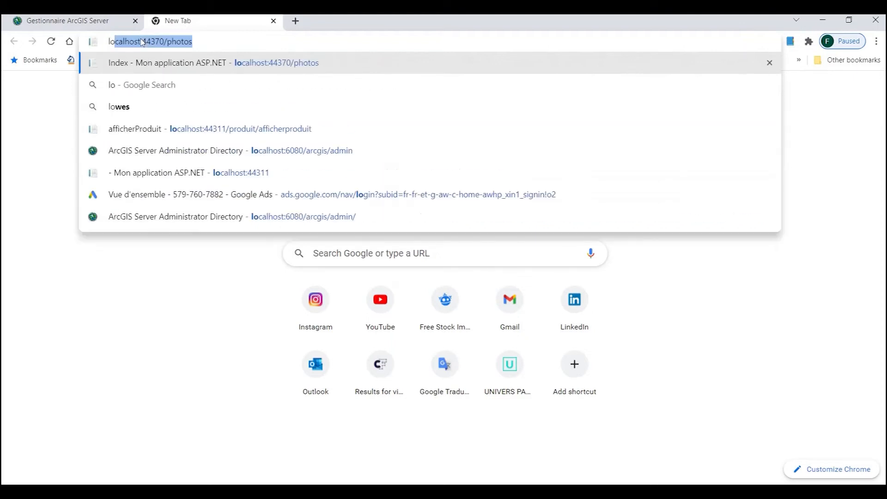
type("calhost")
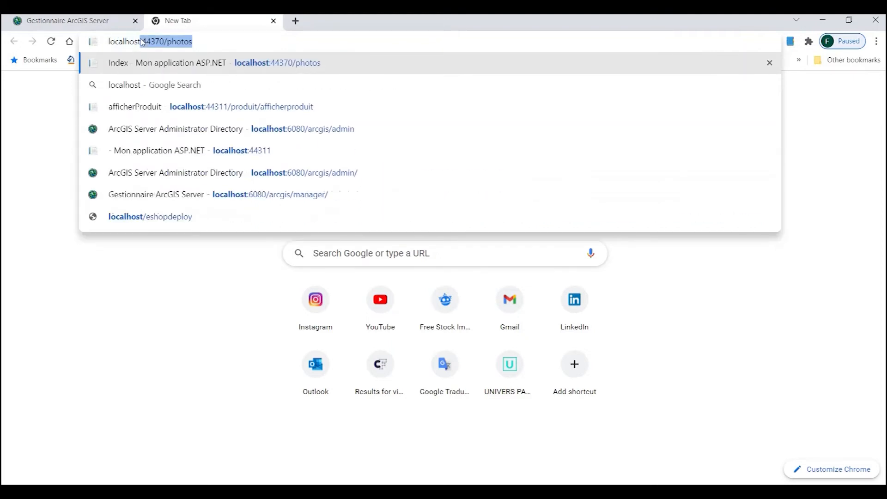
type(":608")
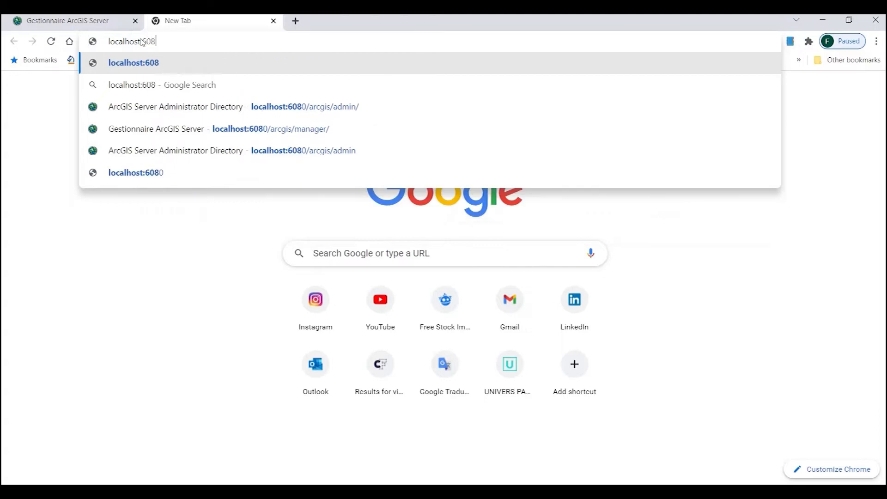
type("0/arcgis")
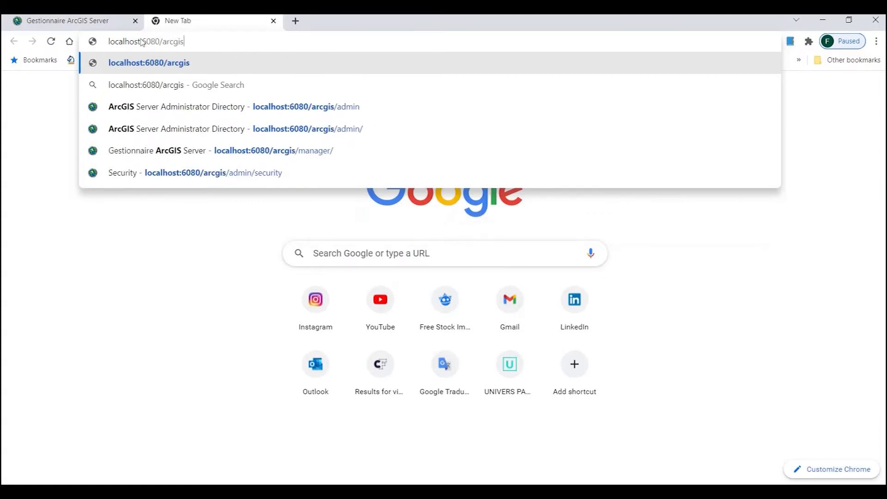
type("/admin")
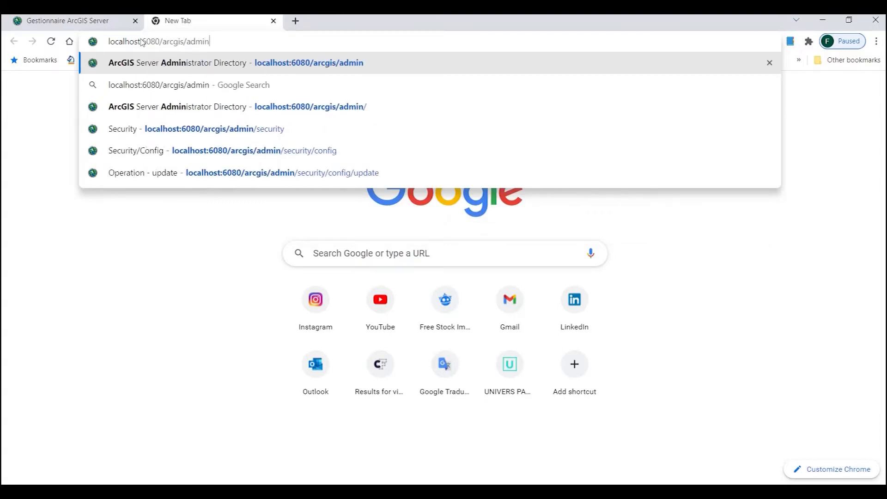
key("Return")
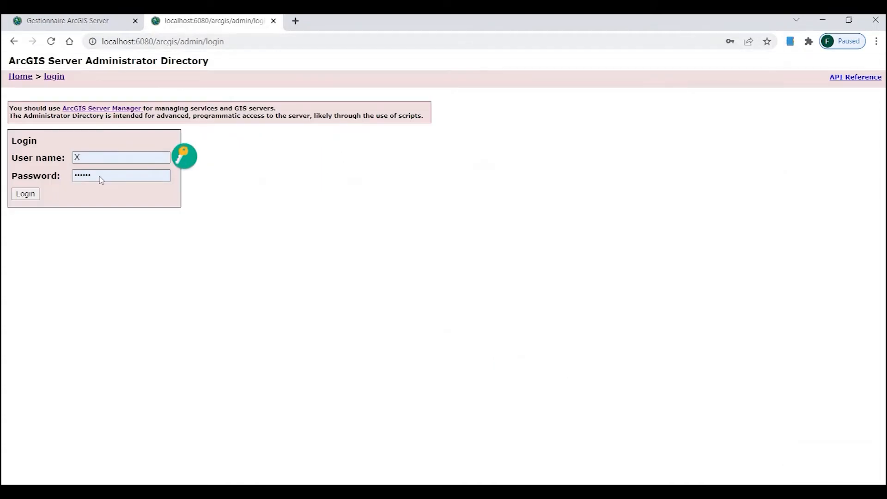
Step: Sign in to the ArcGIS Server Administrator Directory with the administrator credentials
left_click(29, 156)
type("admin")
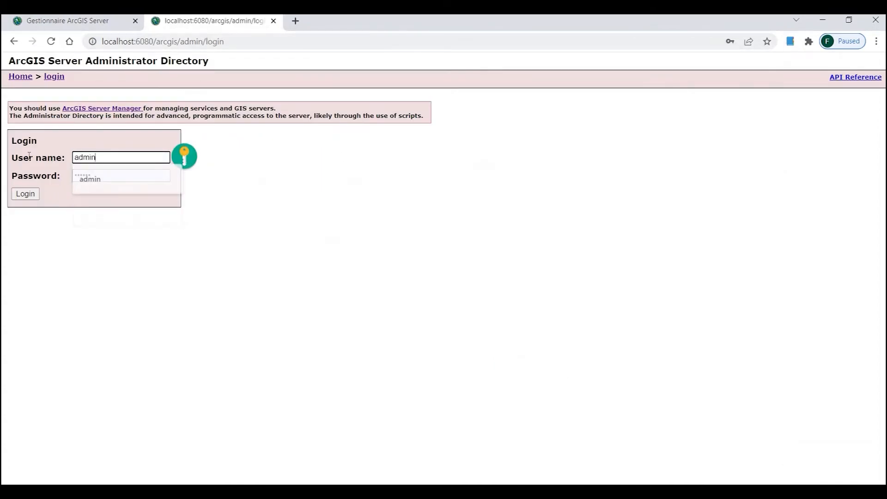
key("Tab")
type("******")
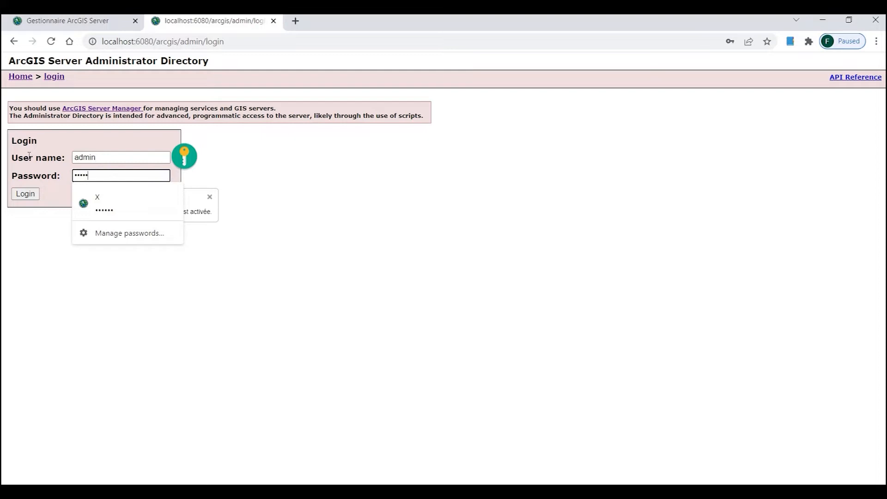
left_click(41, 195)
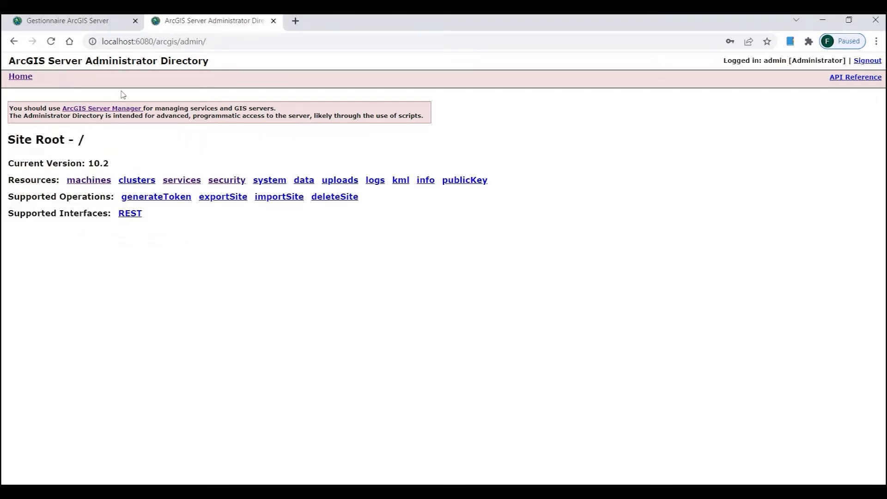
Step: Browse to security > config and review the site's Protocol value
left_click(225, 181)
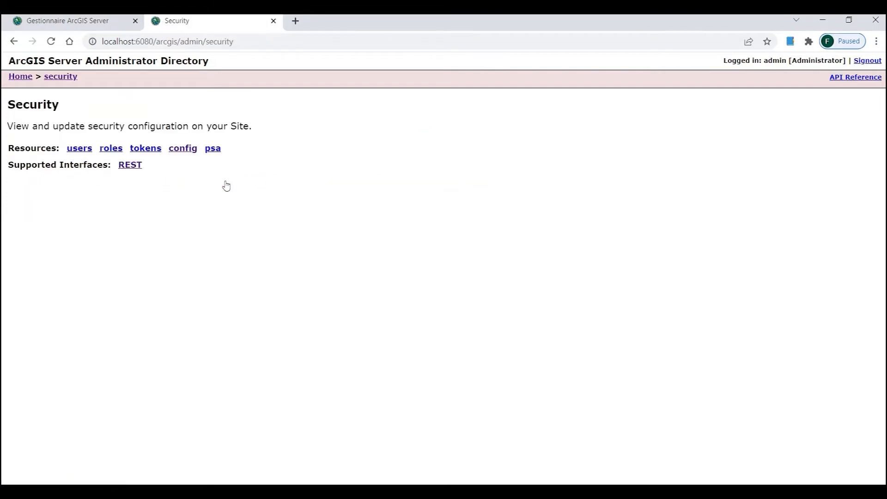
left_click(182, 149)
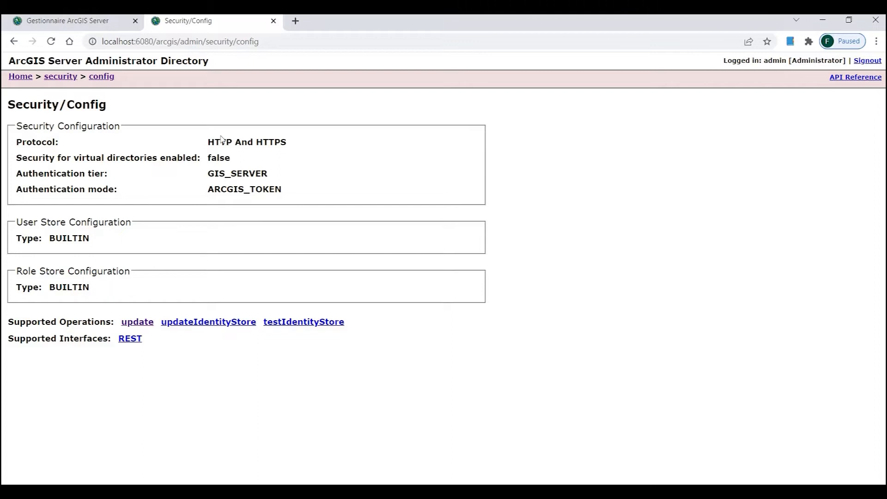
left_click_drag(207, 142, 311, 143)
left_click(311, 143)
left_click_drag(207, 142, 239, 146)
Step: In the security update operation, keep the protocol as HTTP and HTTPS, then close the admin page
left_click(134, 325)
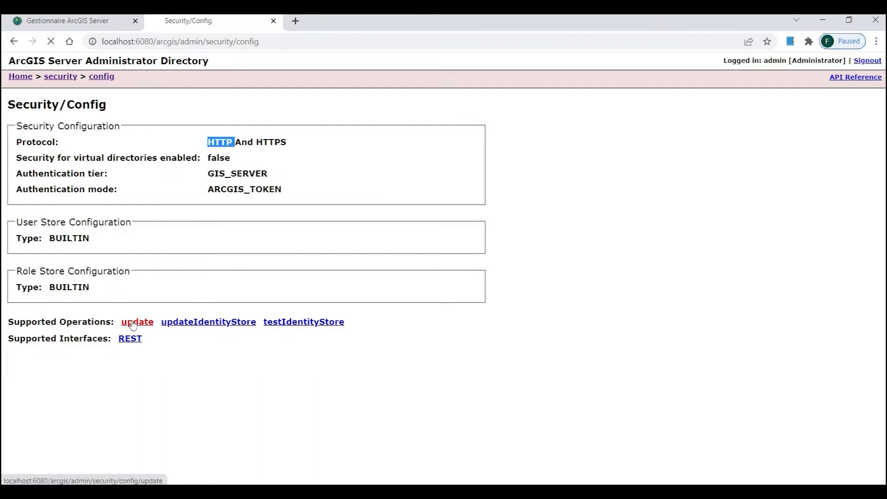
left_click(267, 183)
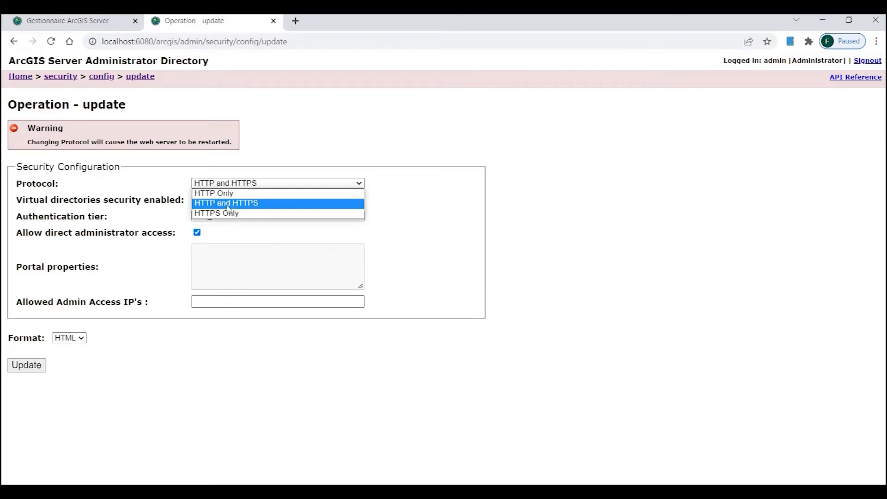
left_click(228, 205)
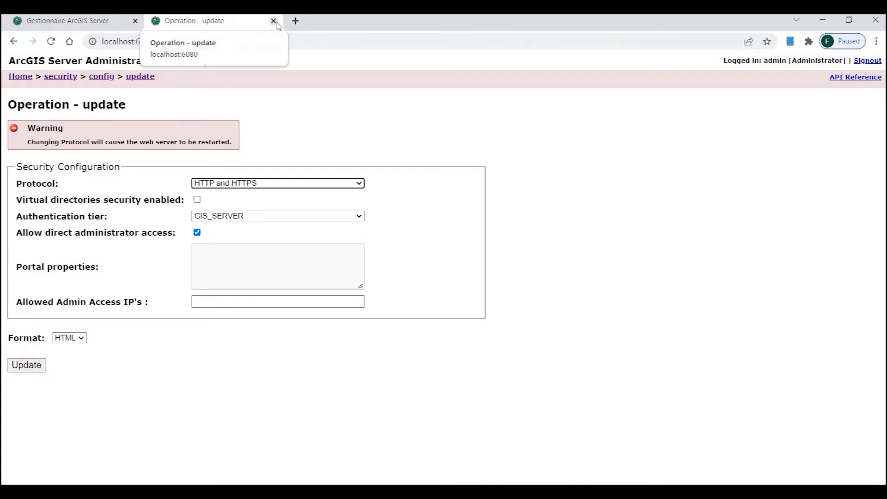
left_click(274, 20)
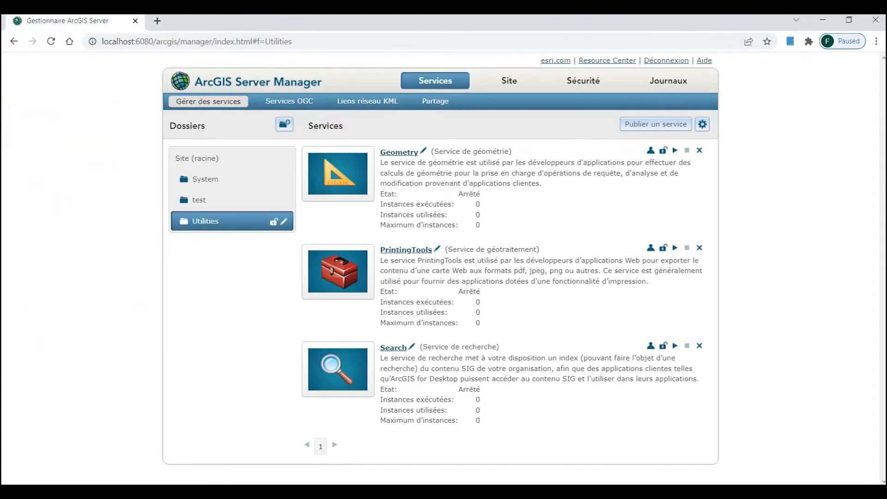
Step: Switch from the Server Manager browser back to ArcMap with Alt+Tab
key("alt+Tab")
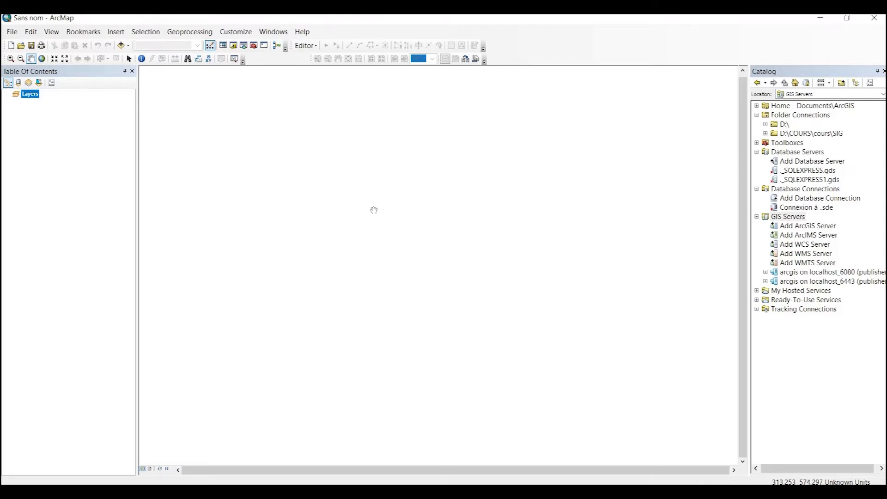
left_click(122, 46)
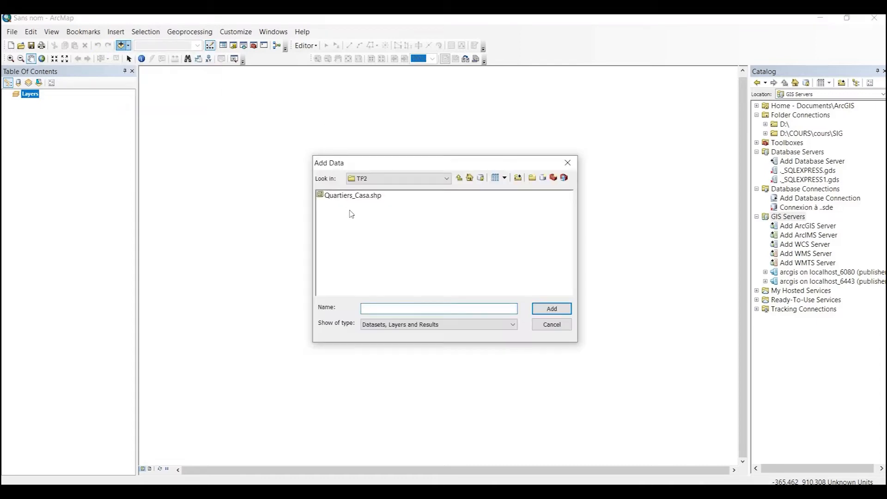
left_click(446, 178)
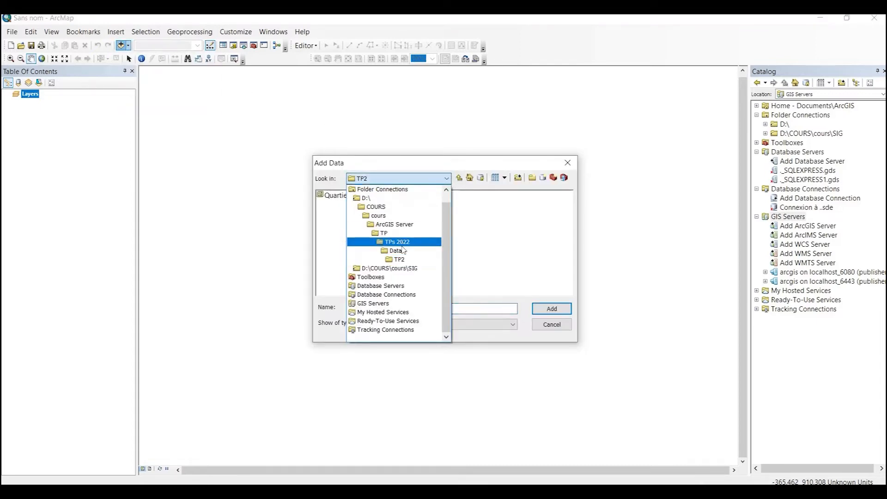
left_click(396, 251)
double_click(331, 196)
left_click(350, 199)
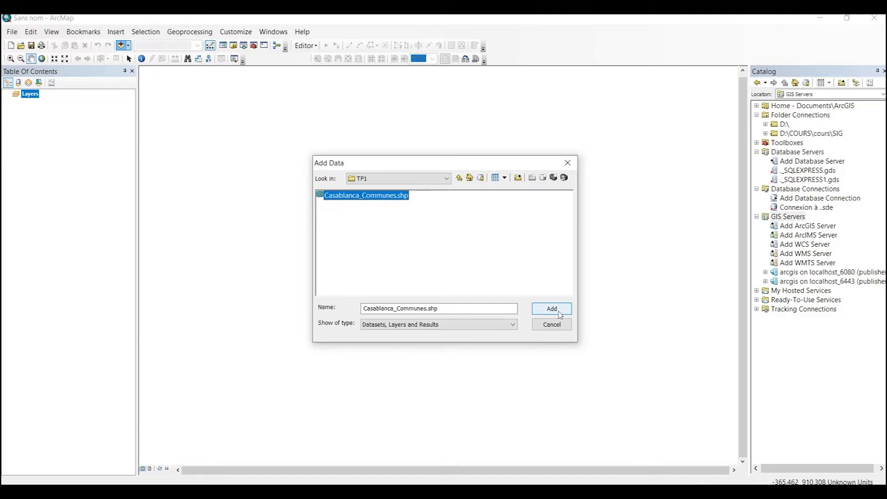
left_click(560, 314)
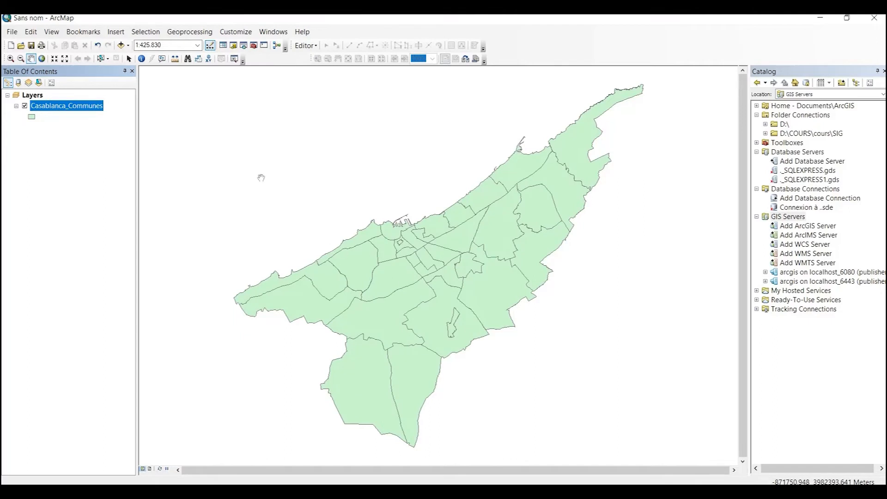
left_click(142, 58)
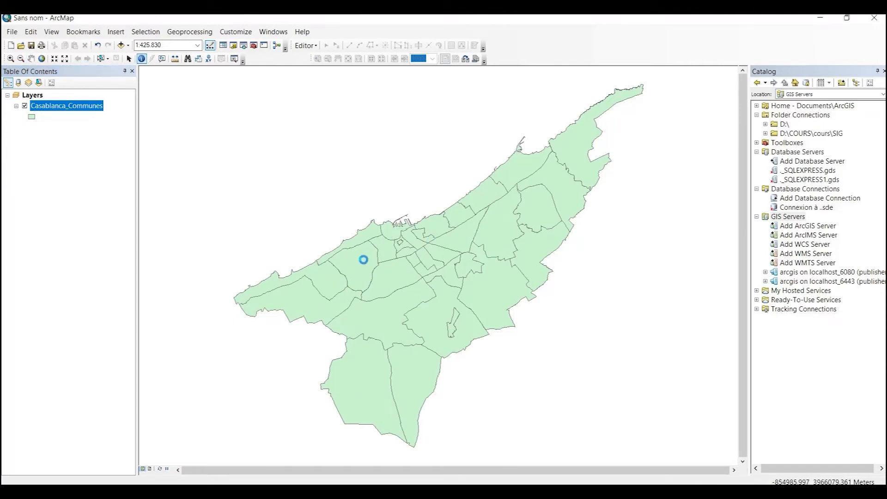
left_click(339, 279)
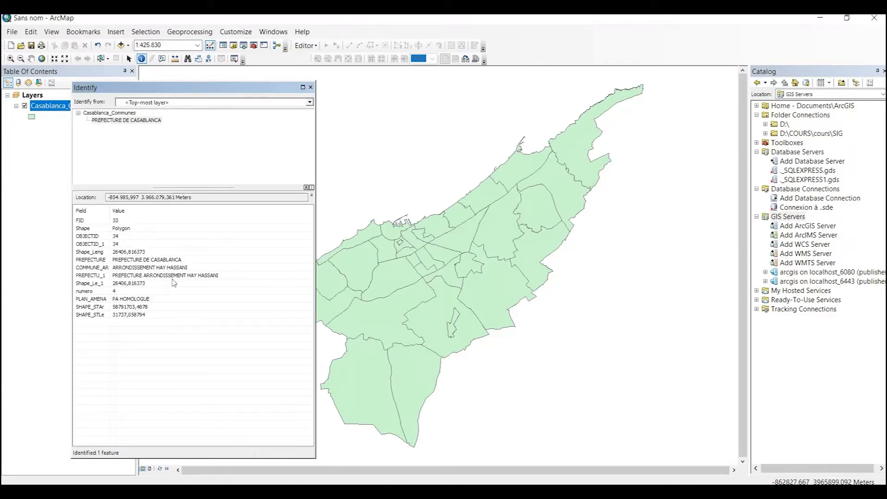
left_click(341, 284)
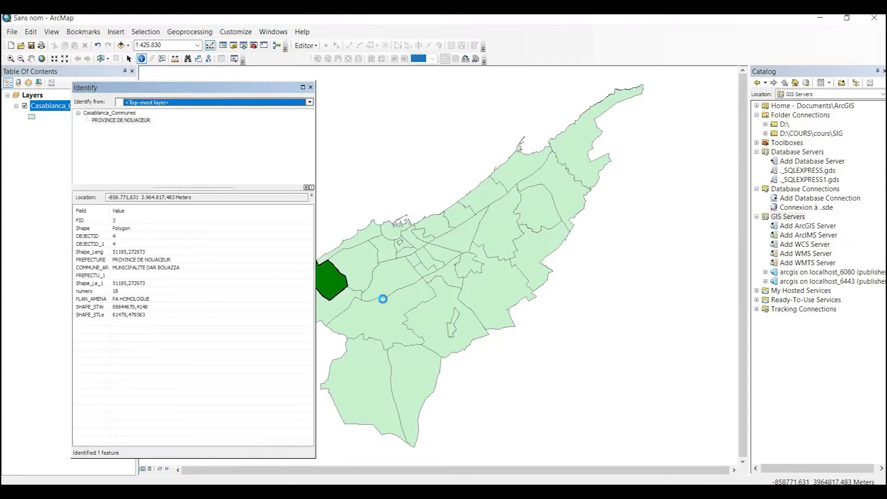
left_click(310, 87)
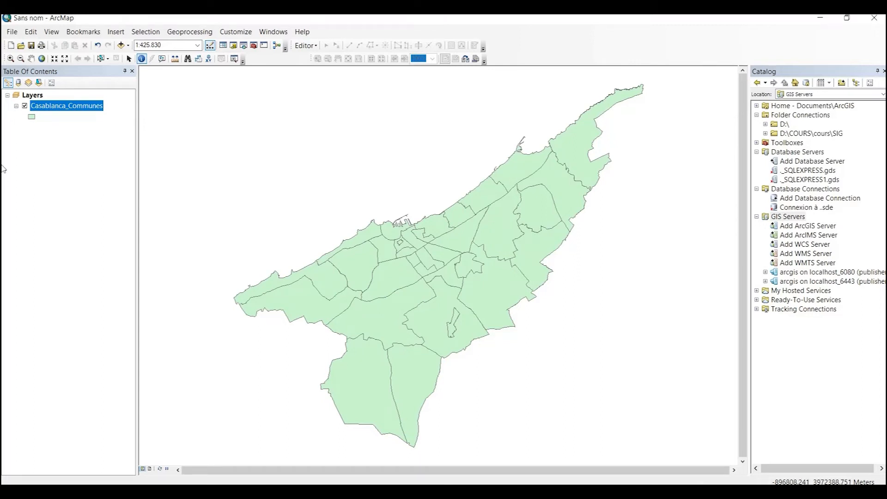
Step: Give the communes symbol No Color fill and a Mars Red outline of width 2
left_click(32, 116)
left_click(303, 169)
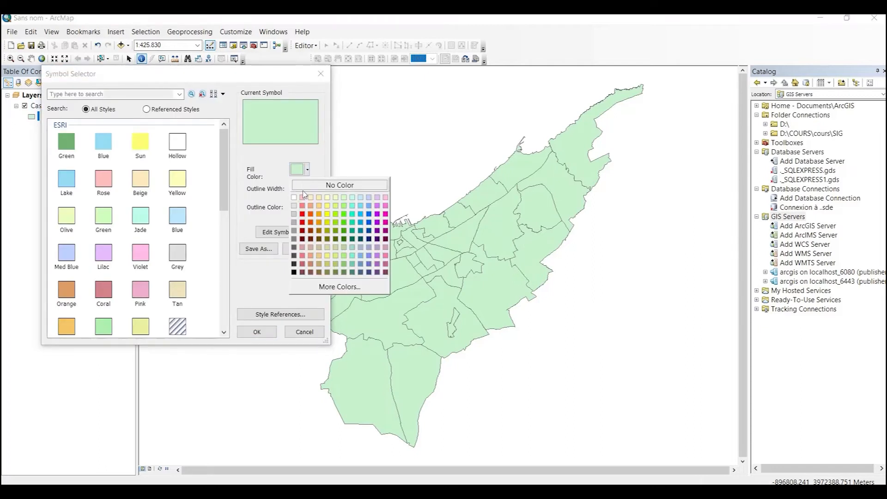
left_click(313, 187)
left_click(305, 208)
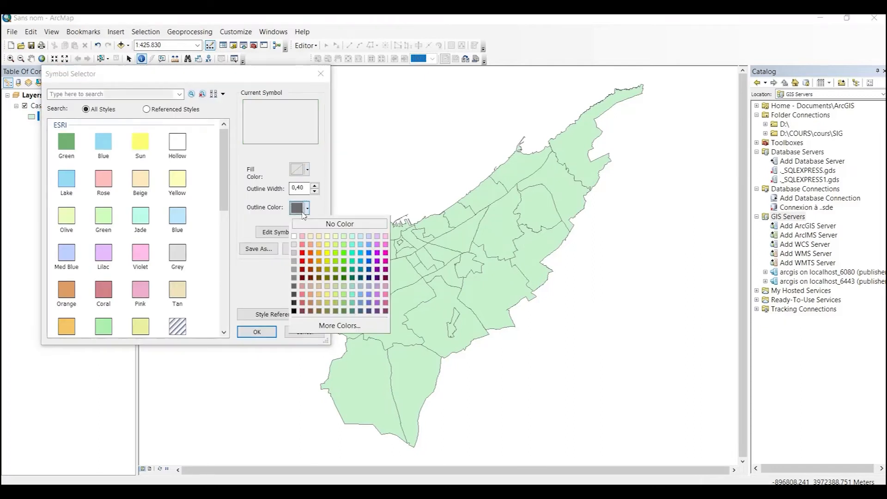
left_click(298, 262)
left_click(315, 185)
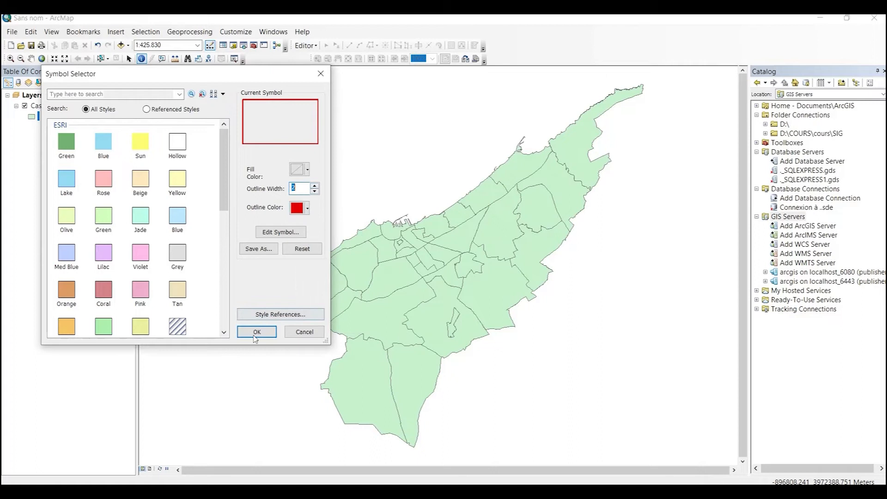
left_click(257, 332)
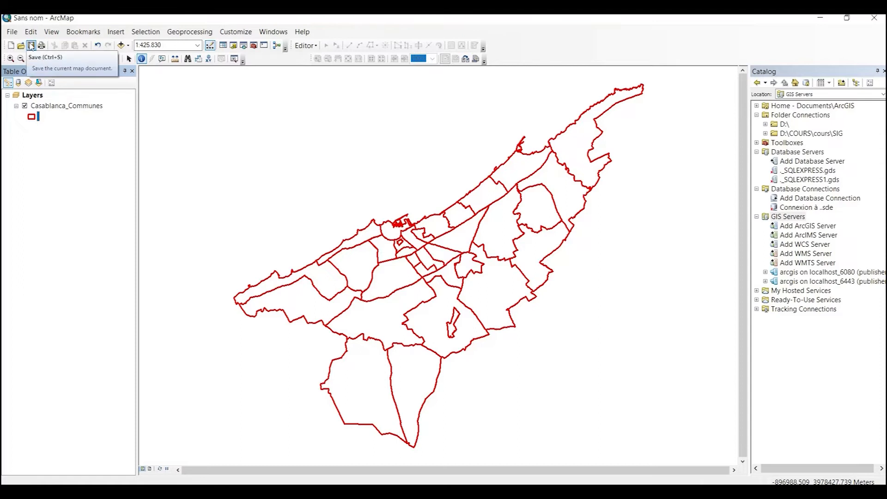
Step: Save the map document as EXO1.mxd in the Data\TP1 folder
left_click(31, 45)
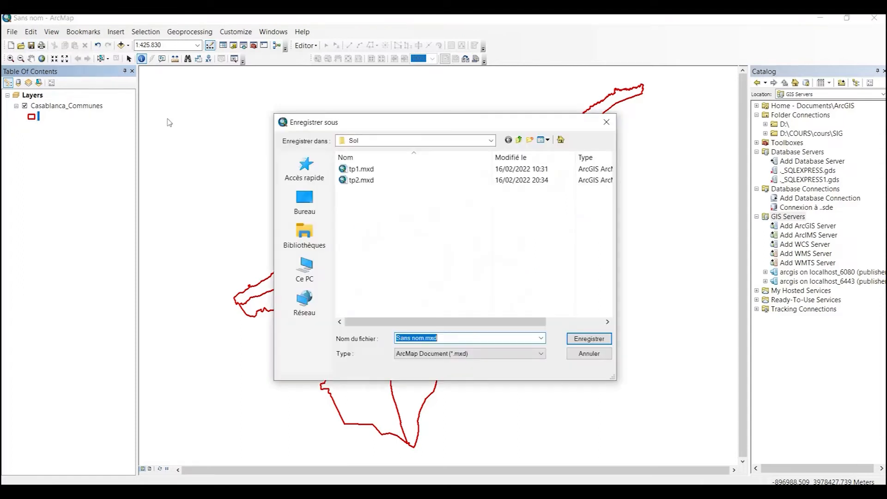
left_click(519, 139)
double_click(355, 169)
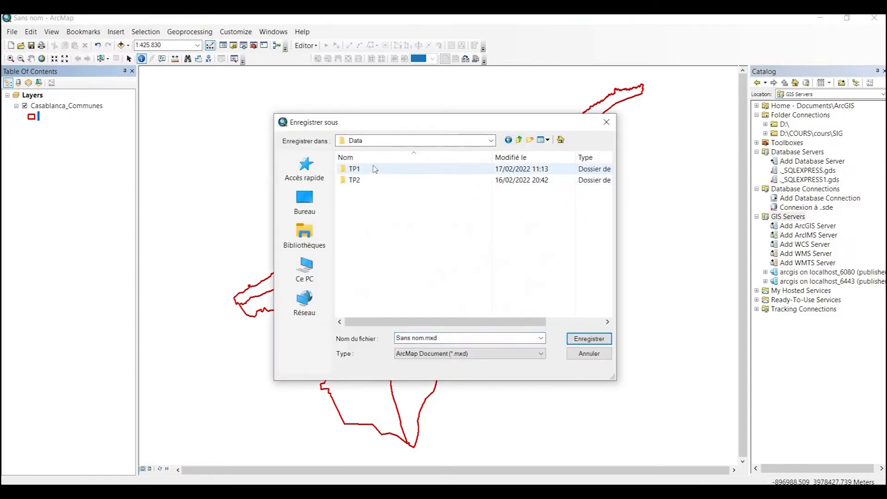
double_click(357, 169)
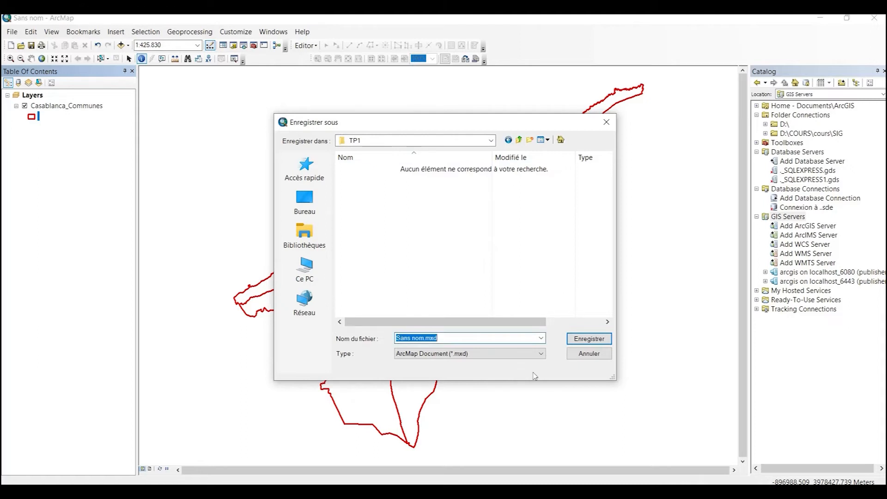
type("EXO1")
left_click(587, 339)
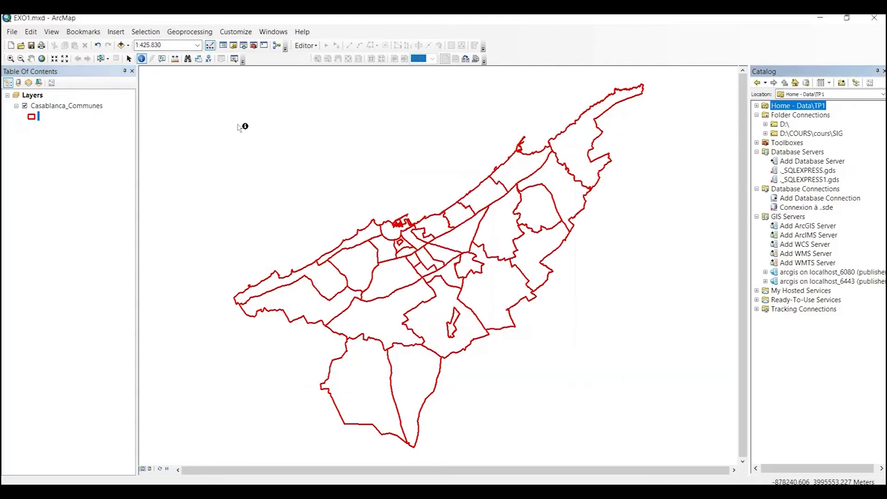
left_click(12, 36)
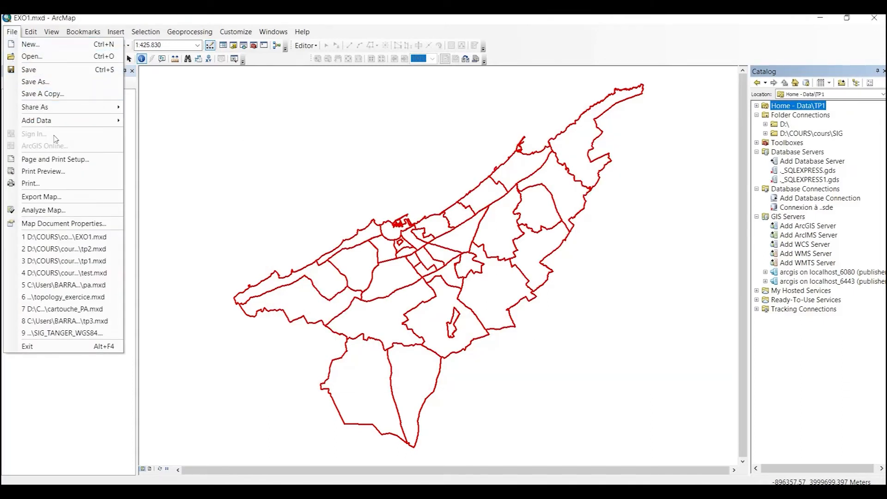
Step: Set title and description to 'Communes de Casablanca' with tags commune, arrondissement, casablanca
left_click(60, 225)
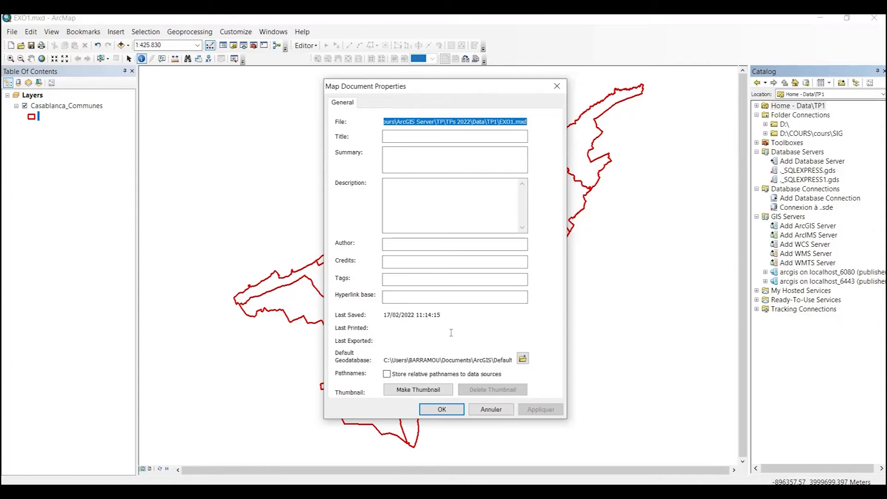
key("Tab")
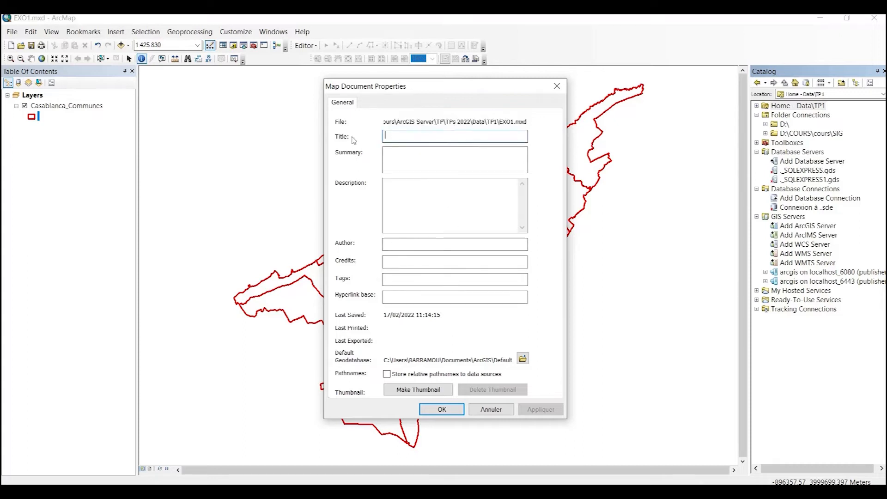
type("C")
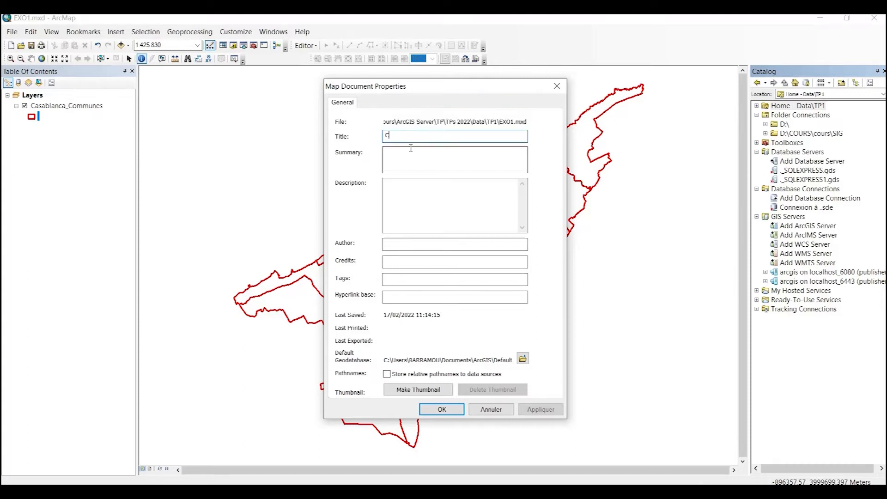
type("ommunes de C")
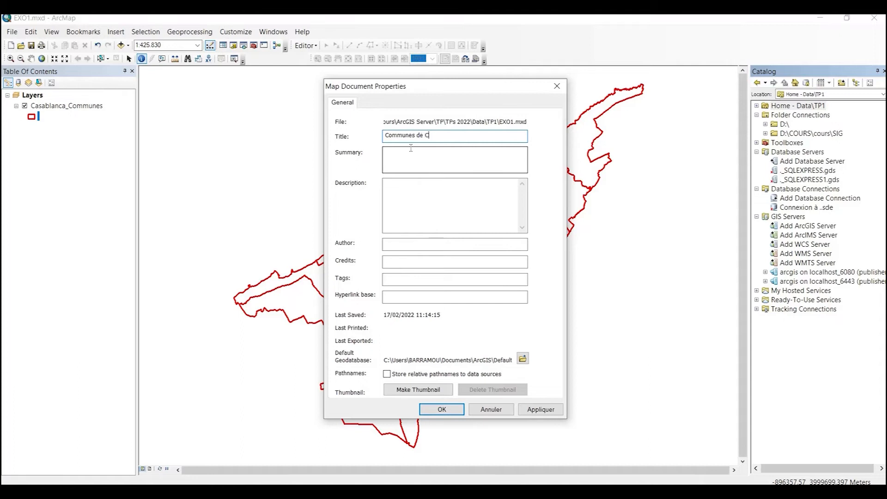
type("asablanca")
left_click(393, 157)
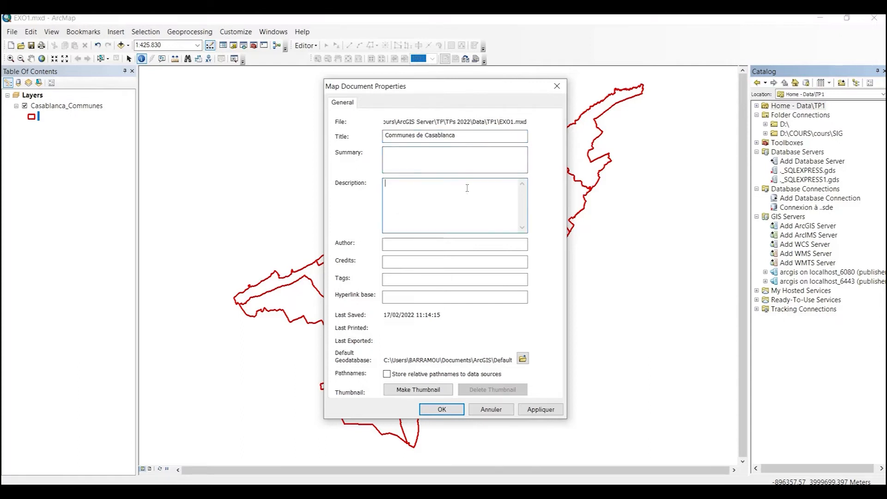
left_click(395, 278)
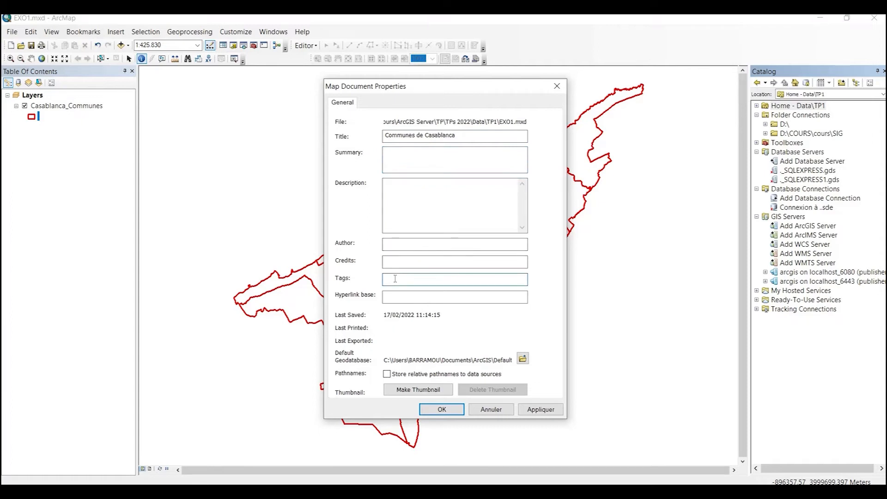
type("commune, arrondissement, casablanca")
key("shift+Tab")
key("shift+Tab")
key("shift+Tab")
key("shift+Tab")
key("shift+Tab")
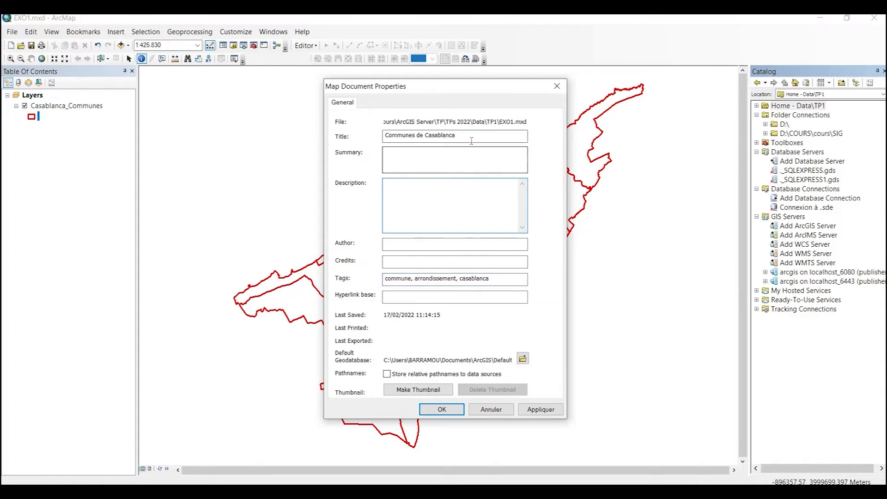
key("ctrl+c")
left_click(435, 200)
key("ctrl+v")
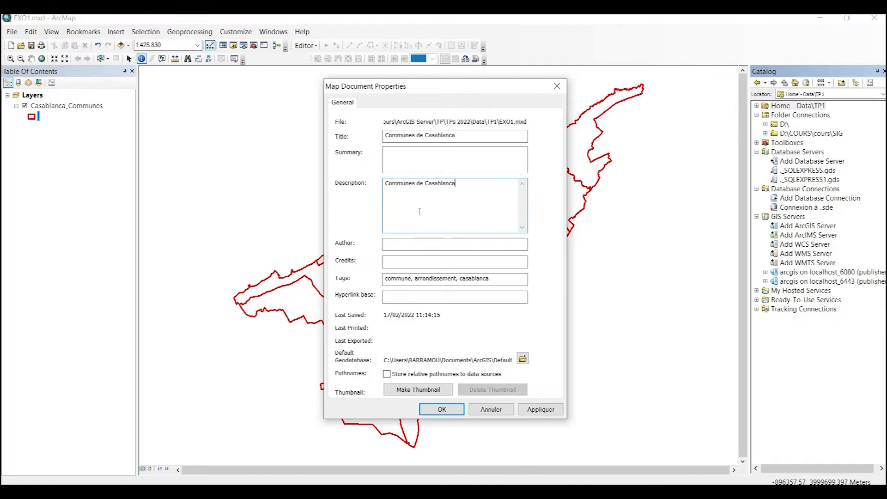
left_click(450, 410)
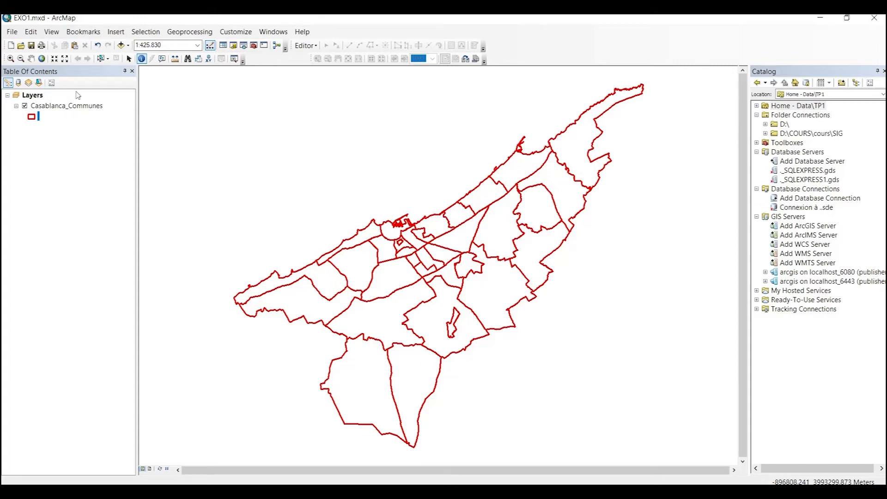
Step: Publish the map as new service EXO1 via the localhost_6443 publisher connection, up to folder selection
left_click(12, 32)
mouse_move(45, 110)
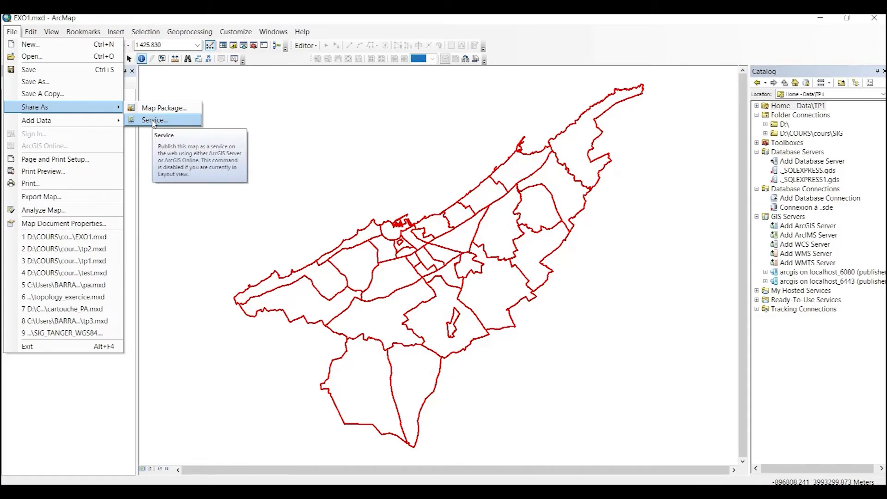
left_click(157, 122)
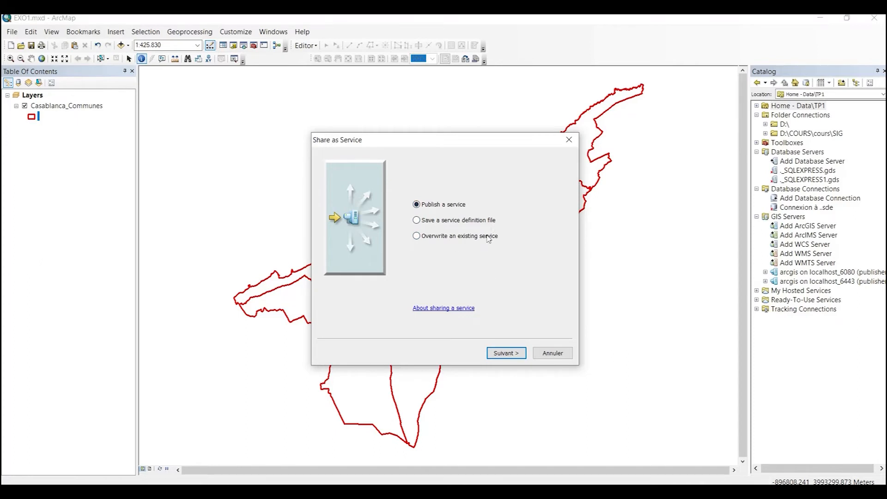
left_click(513, 354)
left_click(388, 178)
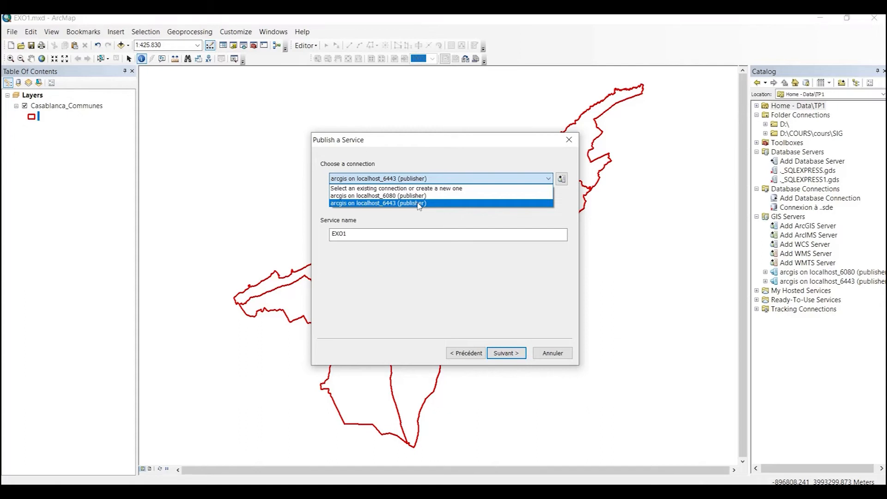
left_click(418, 204)
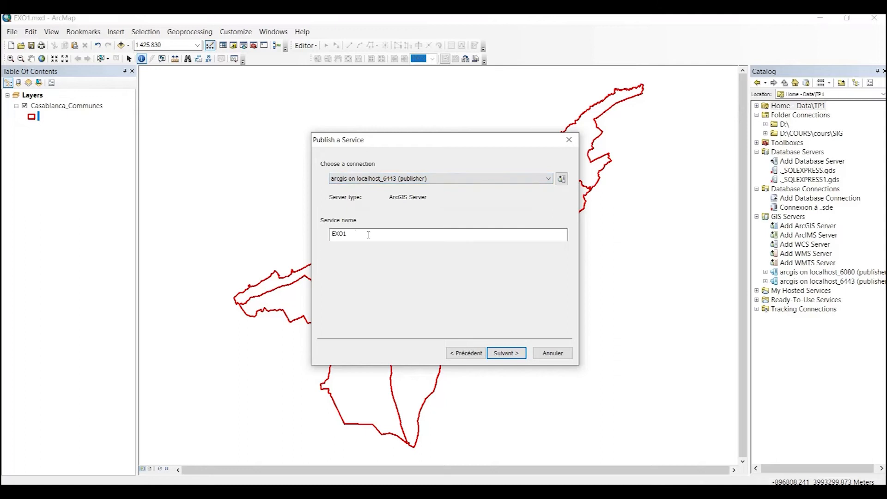
left_click_drag(358, 235, 296, 238)
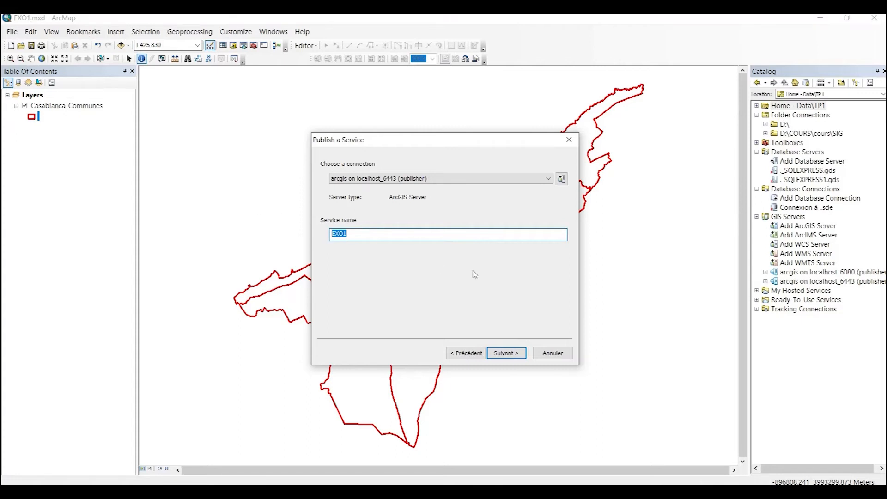
left_click(501, 355)
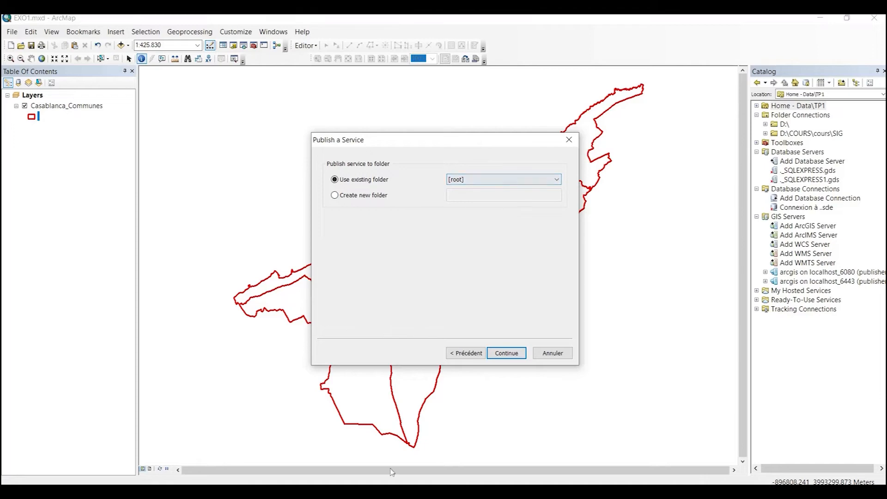
left_click(393, 490)
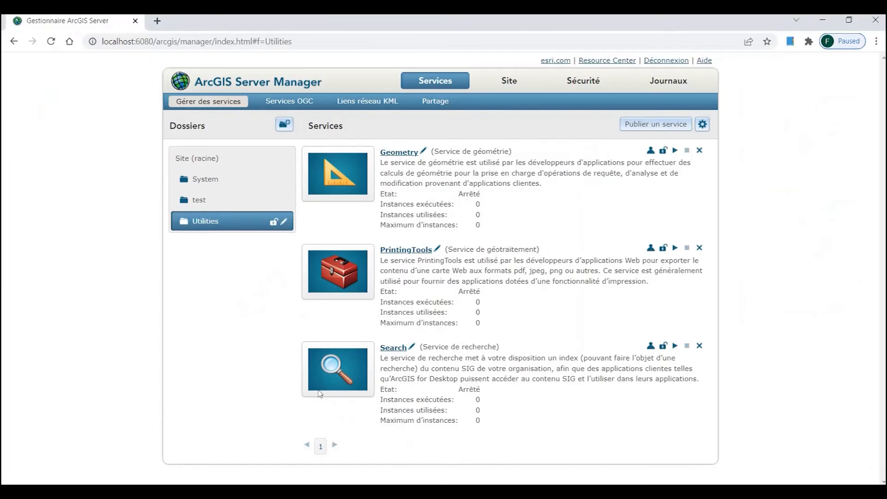
left_click(201, 158)
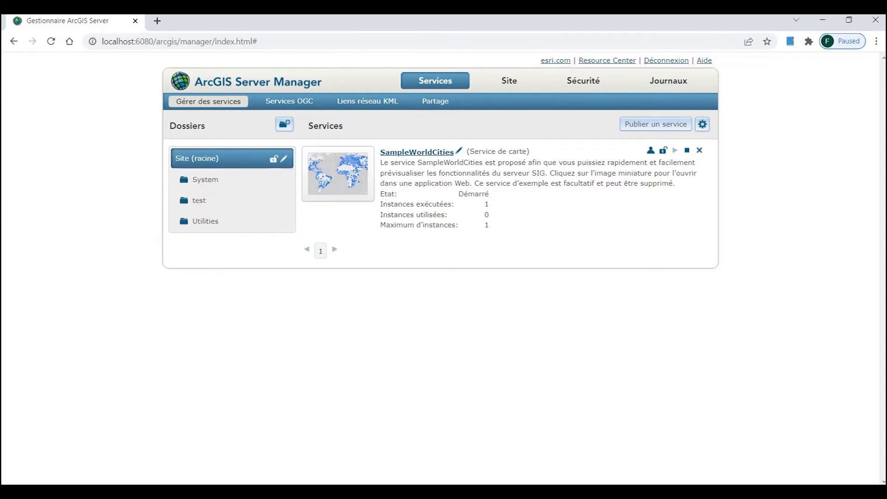
left_click(300, 444)
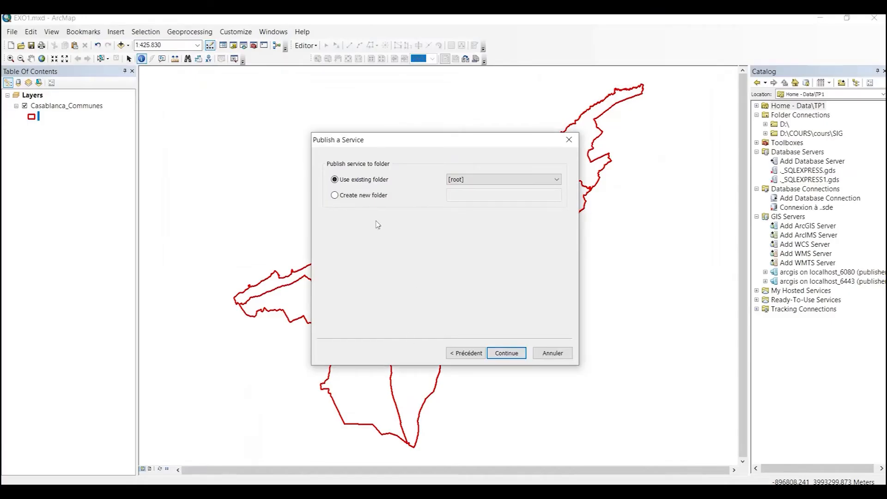
Step: Place the EXO1 service in a new server folder named TPs
left_click(364, 198)
left_click(472, 197)
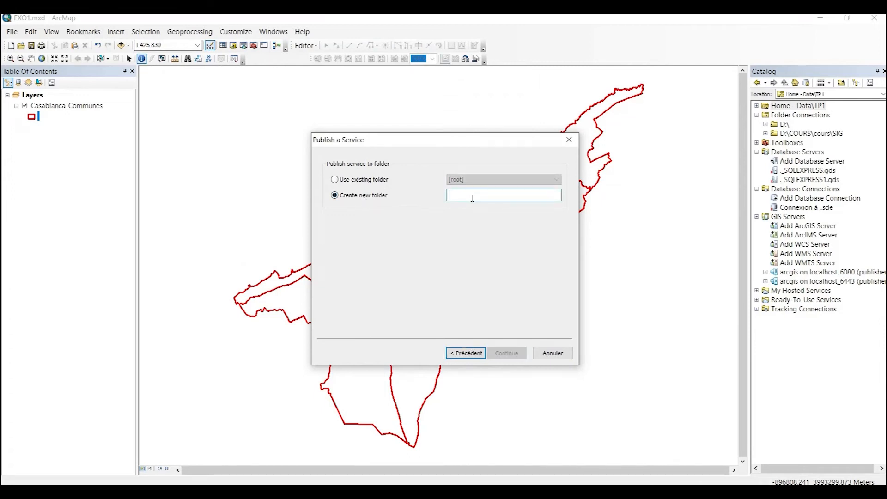
type("TPs")
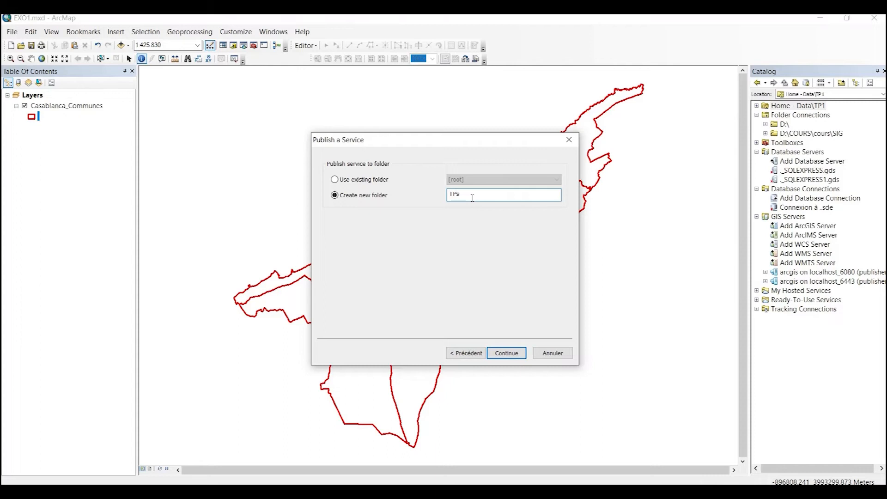
left_click(506, 353)
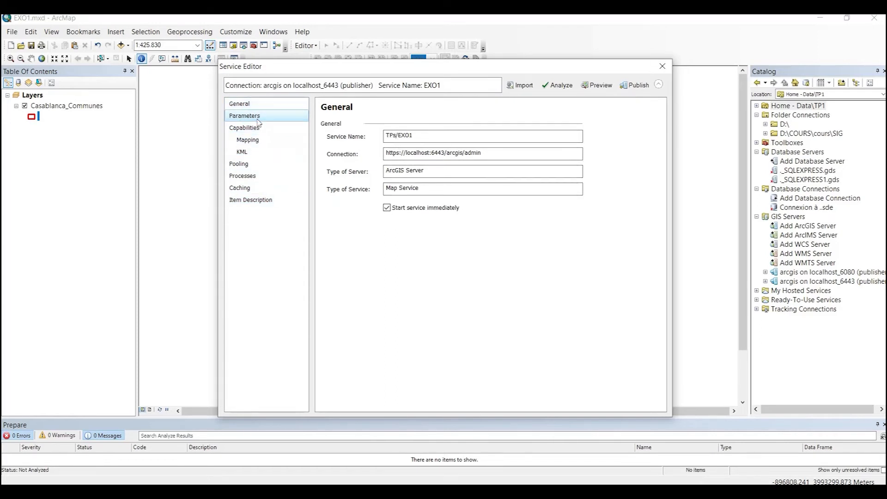
Step: Check Parameters and Capabilities, then analyze EXO1 and enlarge the results: 0 errors, 3 warnings
left_click(257, 118)
left_click(257, 128)
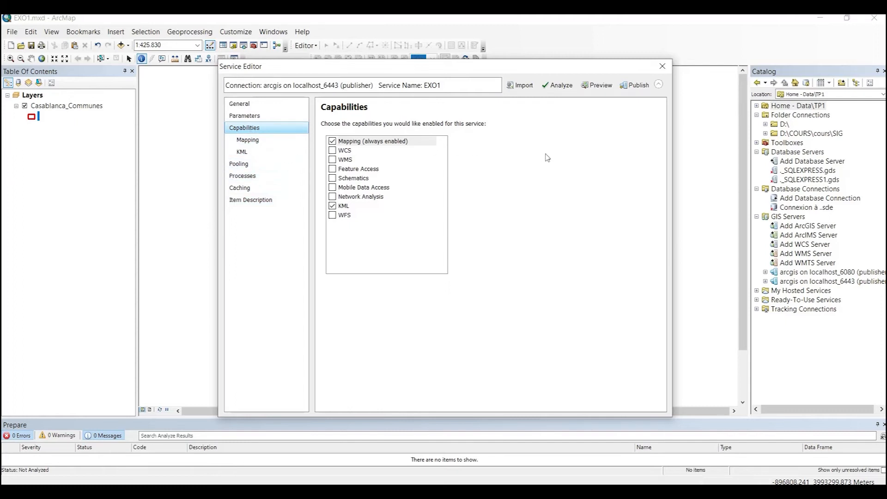
left_click(555, 87)
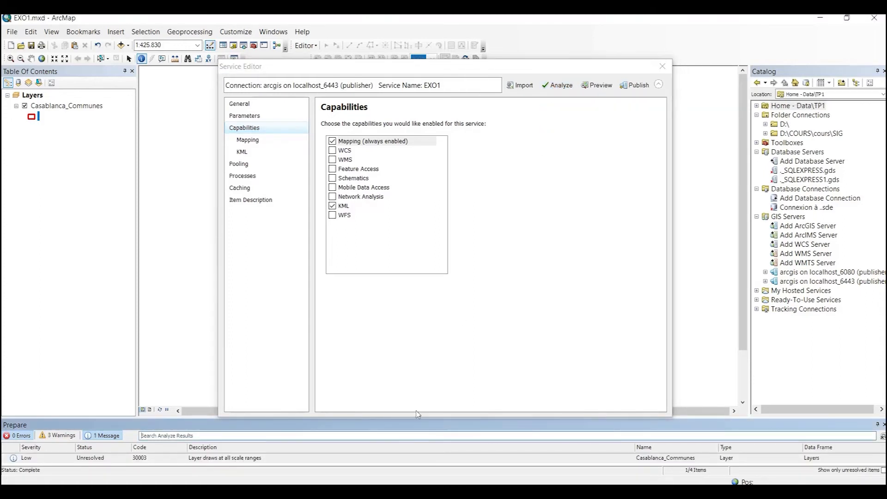
left_click_drag(181, 417, 198, 315)
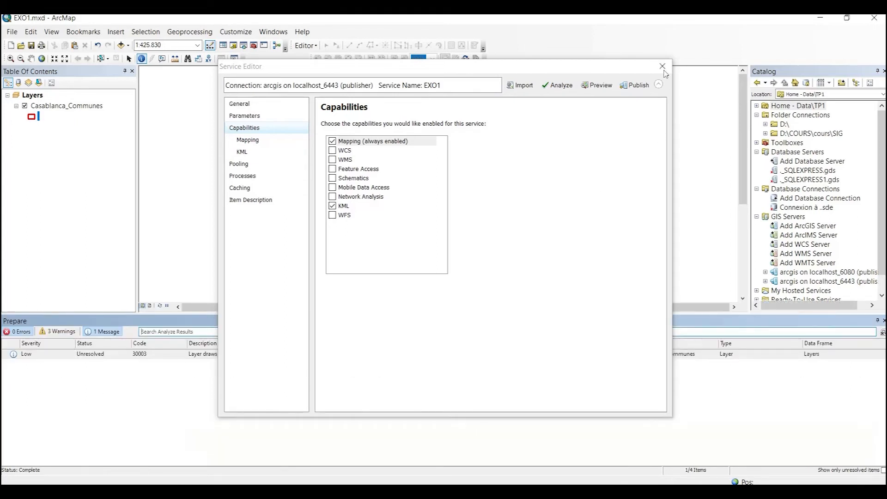
Step: Collapse and move the Service Editor aside and undock the analysis results window
left_click(658, 84)
left_click_drag(558, 72, 568, 123)
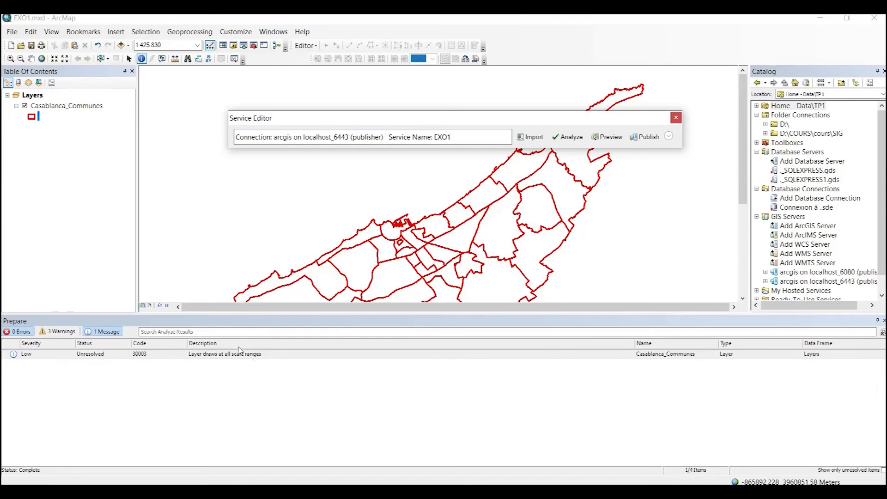
double_click(311, 316)
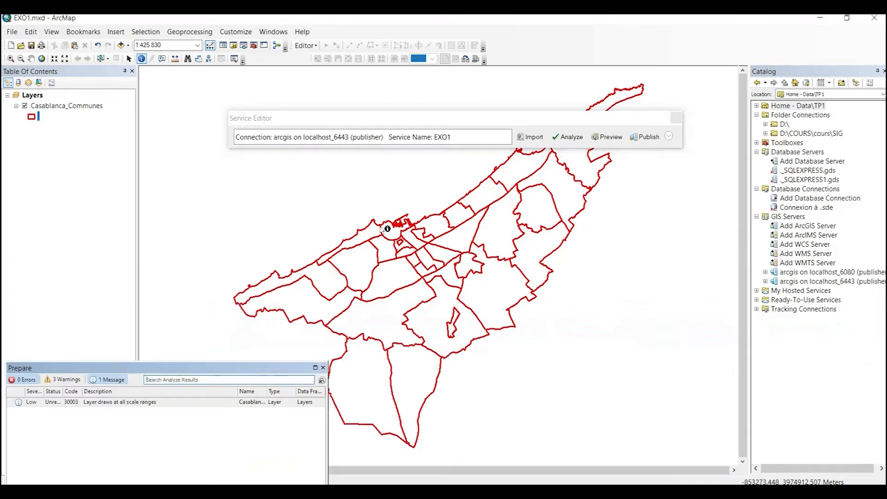
Step: Zoom in and center the Casablanca communes, then publish the EXO1 service
scroll(358, 236, "up", 10)
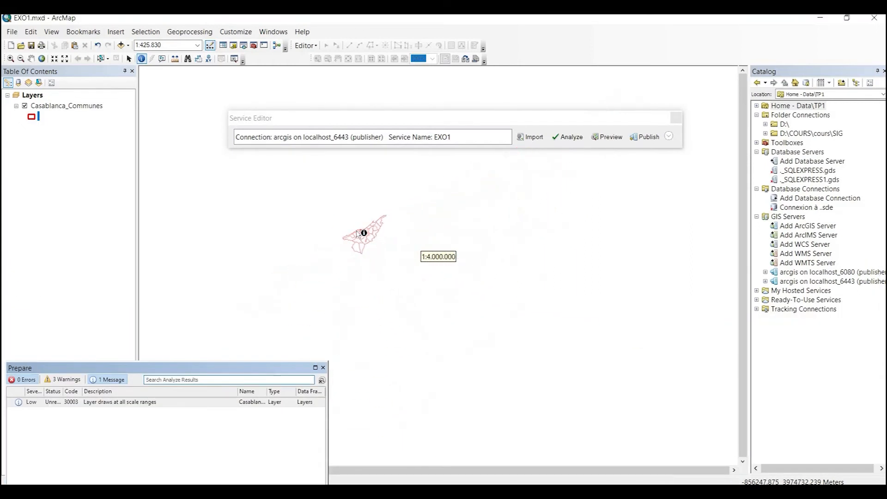
scroll(358, 233, "up", 8)
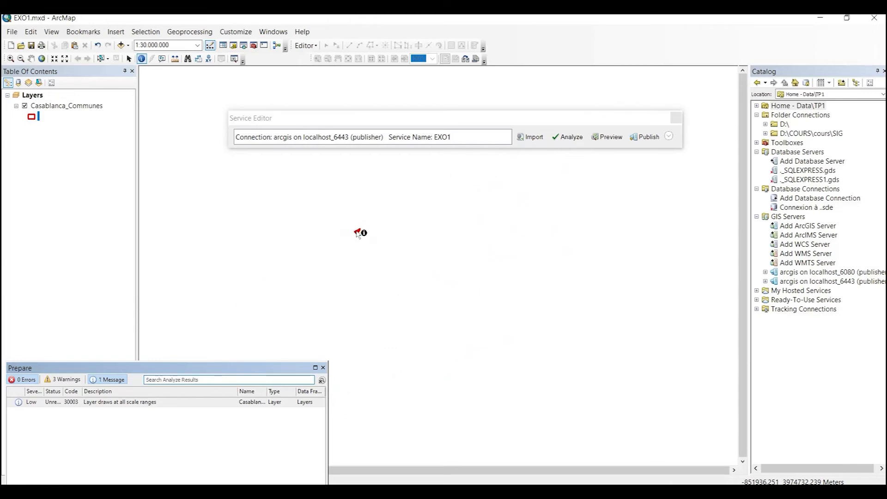
scroll(358, 234, "up", 5)
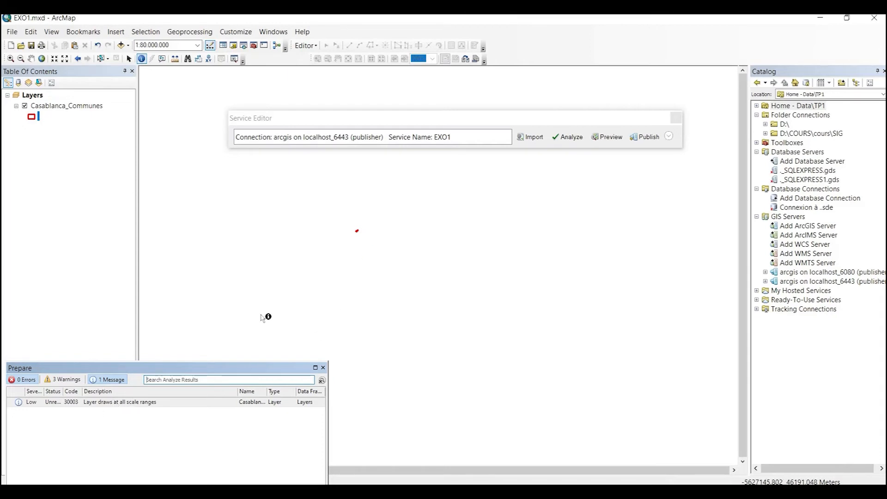
scroll(358, 235, "up", 5)
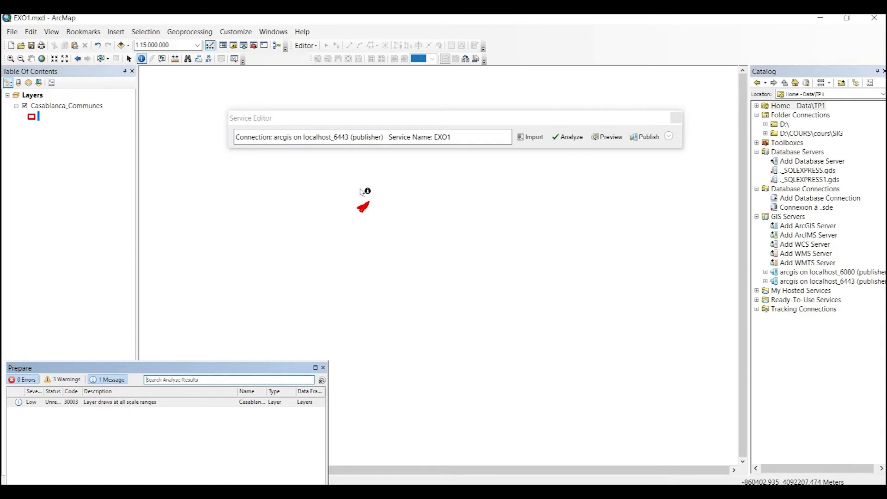
scroll(379, 233, "up", 4)
scroll(380, 233, "up", 3)
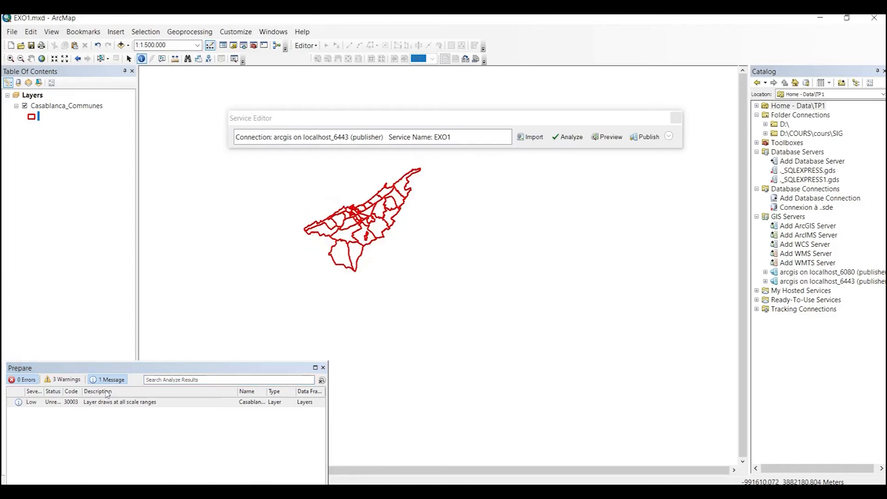
left_click_drag(336, 218, 363, 251)
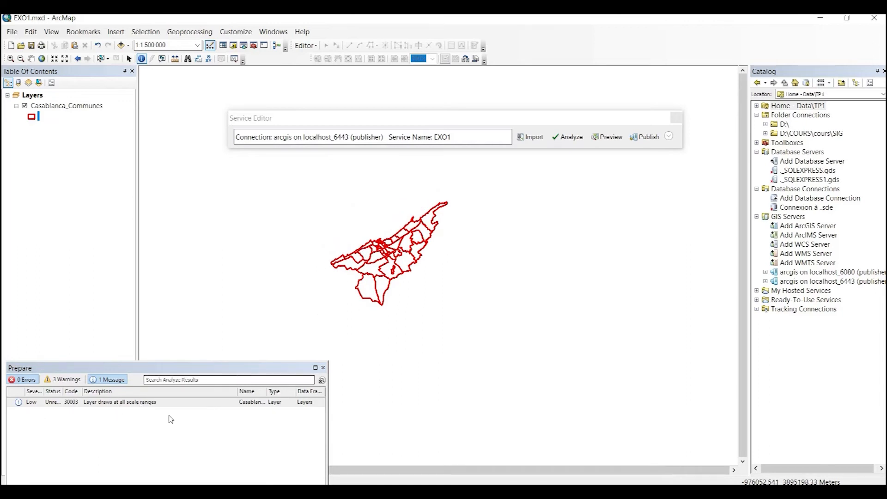
left_click(645, 138)
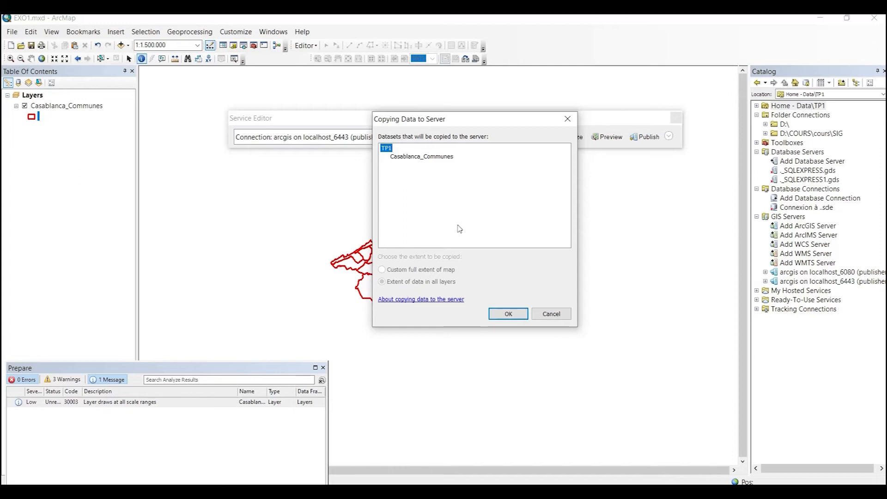
Step: Approve copying the Casablanca_Communes dataset from TP1 to the server
left_click_drag(436, 121, 464, 167)
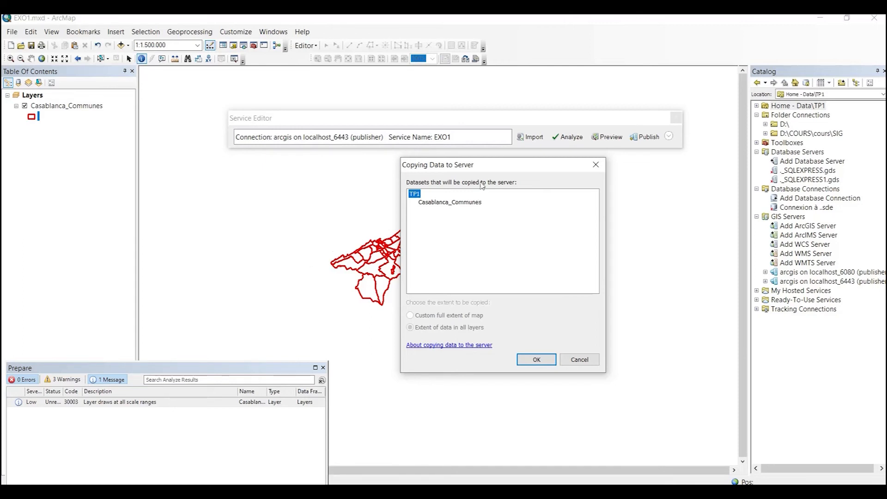
left_click(536, 360)
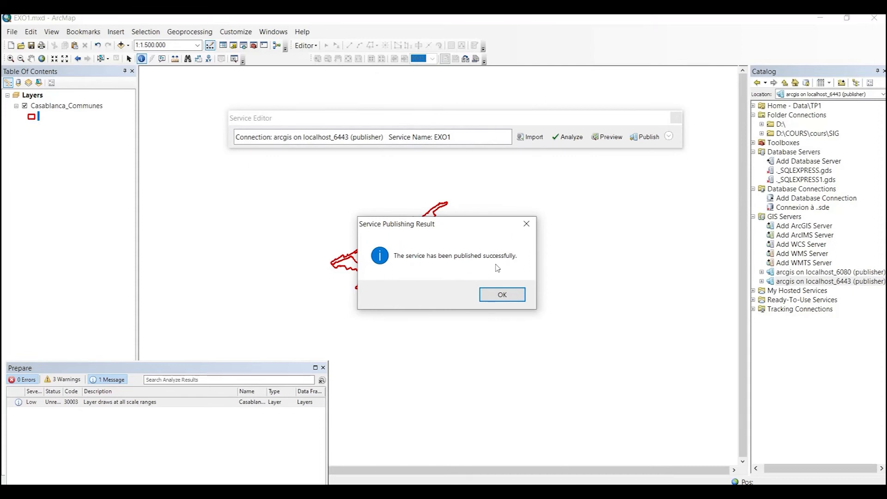
Step: Dismiss the Service Publishing Result confirmation once EXO1 finishes publishing
left_click(502, 296)
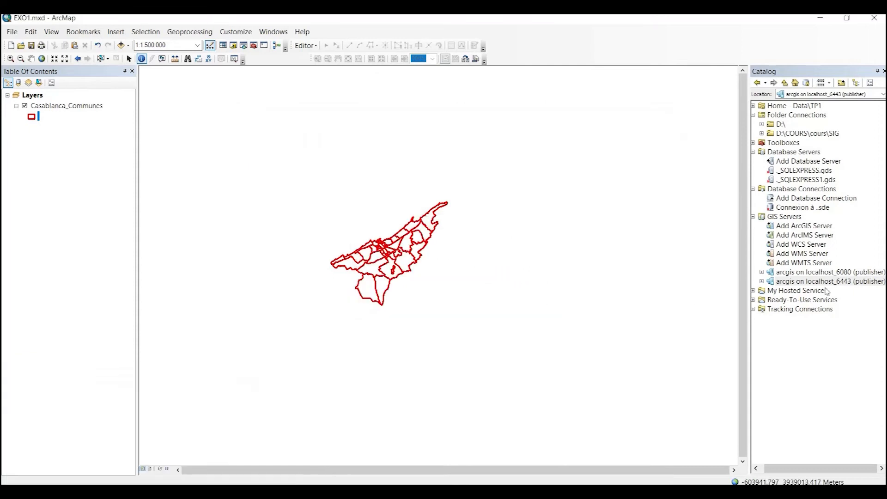
Step: Expand the localhost_6443 server connection and its TPs folder to reveal the EXO1 service
left_click(761, 282)
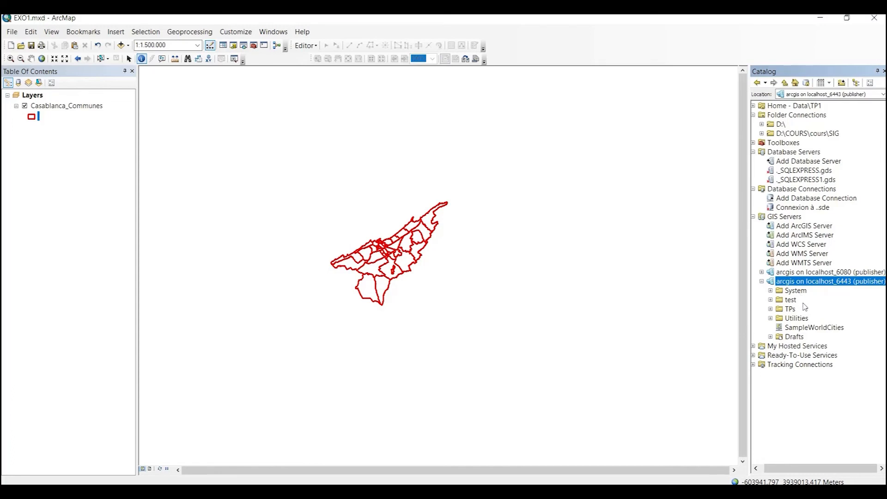
left_click(770, 309)
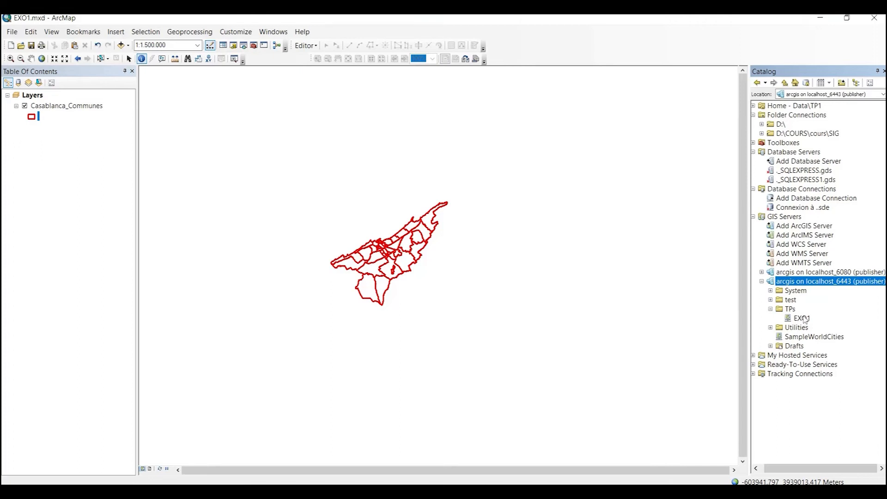
Step: Swap the local Casablanca_Communes layer for the published TPs/EXO1 service and center the communes
left_click(24, 106)
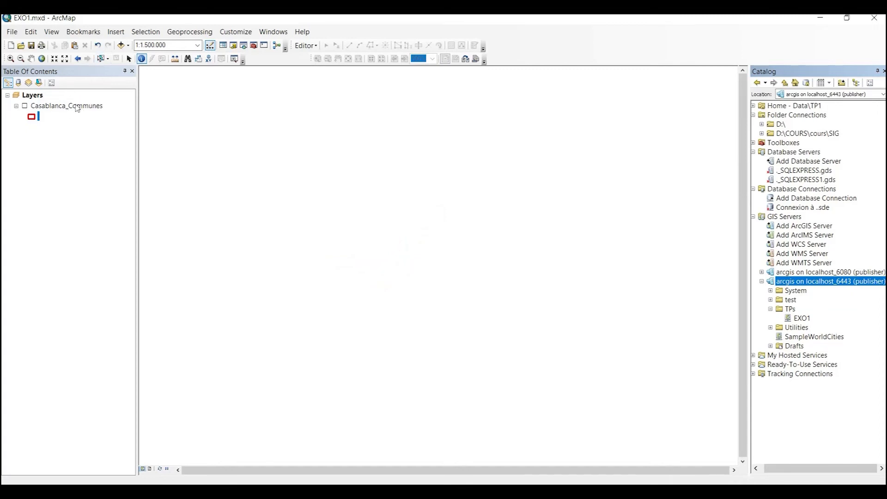
left_click_drag(801, 318, 408, 242)
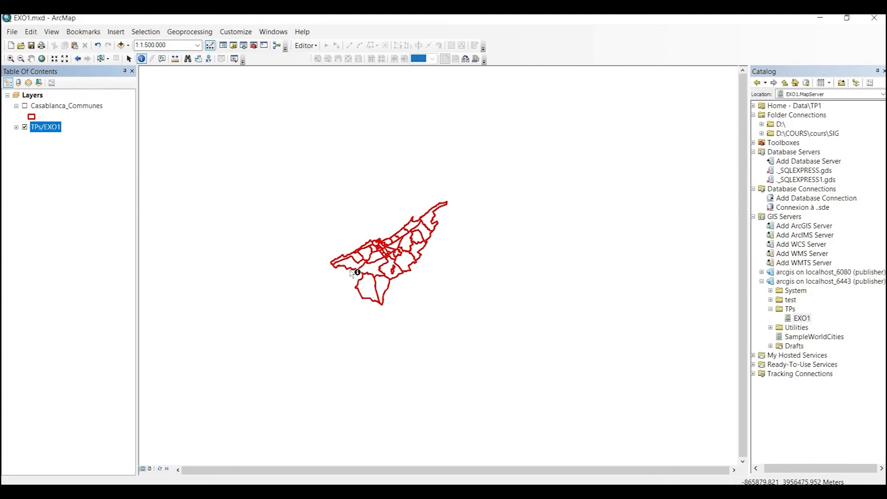
scroll(352, 273, "up", 3)
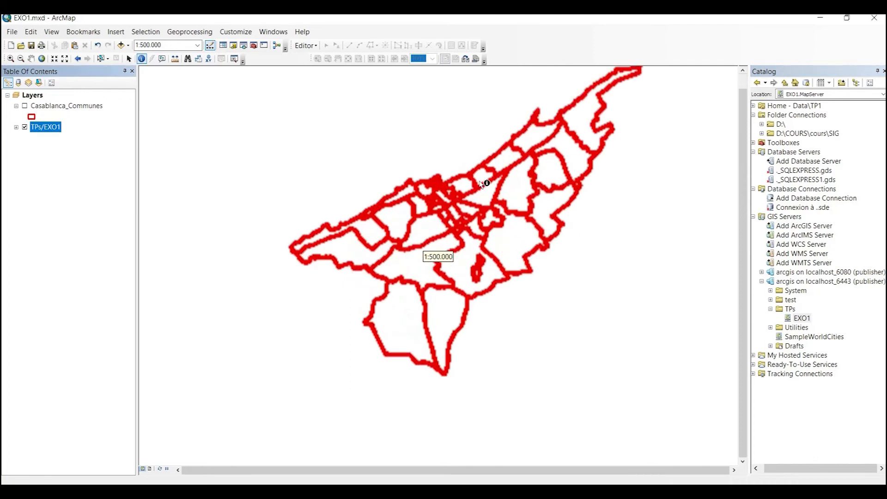
left_click_drag(479, 180, 459, 226)
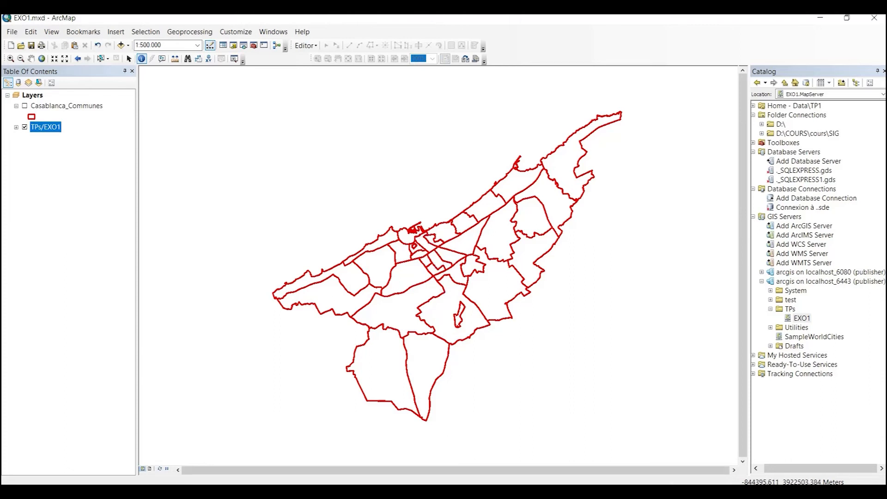
left_click(368, 481)
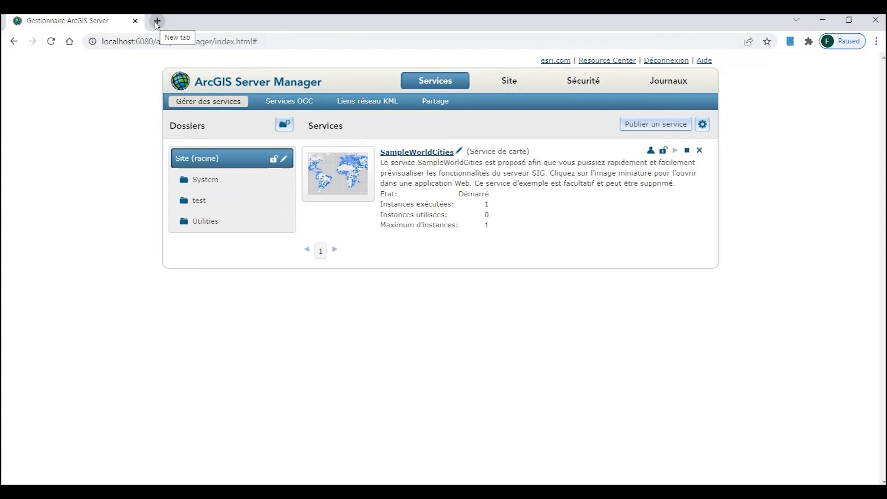
Step: Open a blank Chrome tab beside the ArcGIS Server Manager tab
left_click(157, 21)
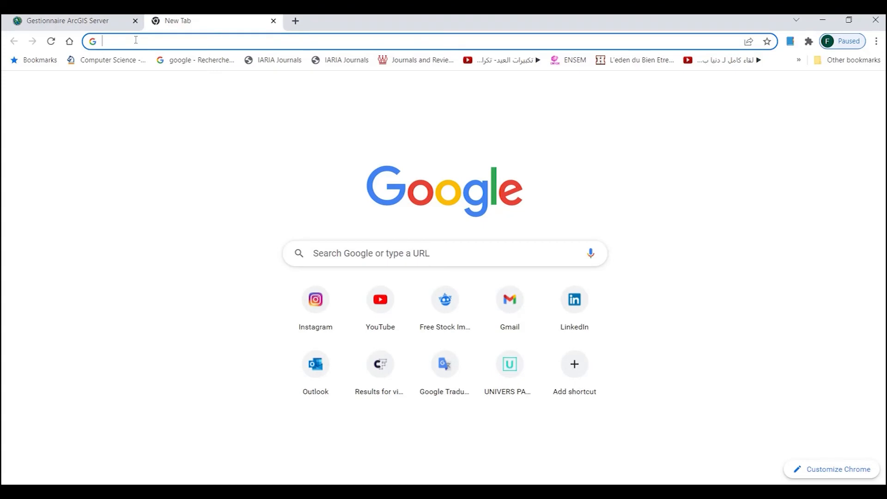
left_click(118, 20)
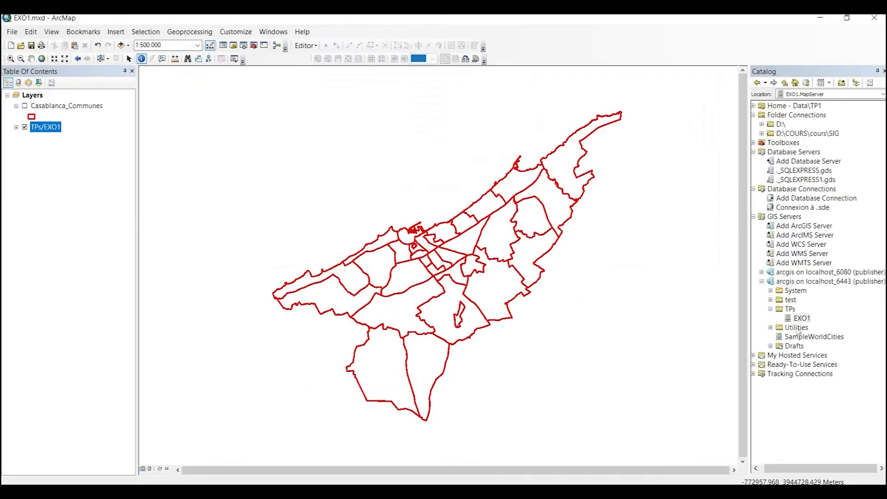
Step: Copy EXO1's REST URL from the Mapping capability in its Service Properties
right_click(797, 319)
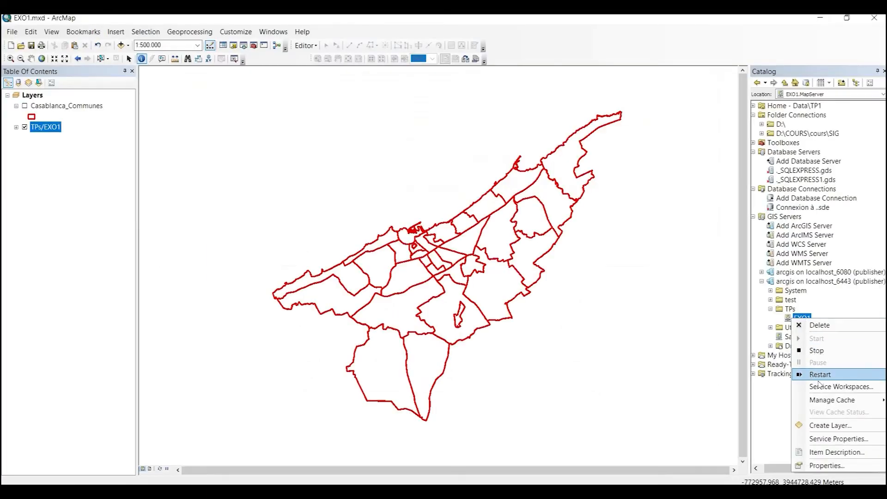
left_click(827, 443)
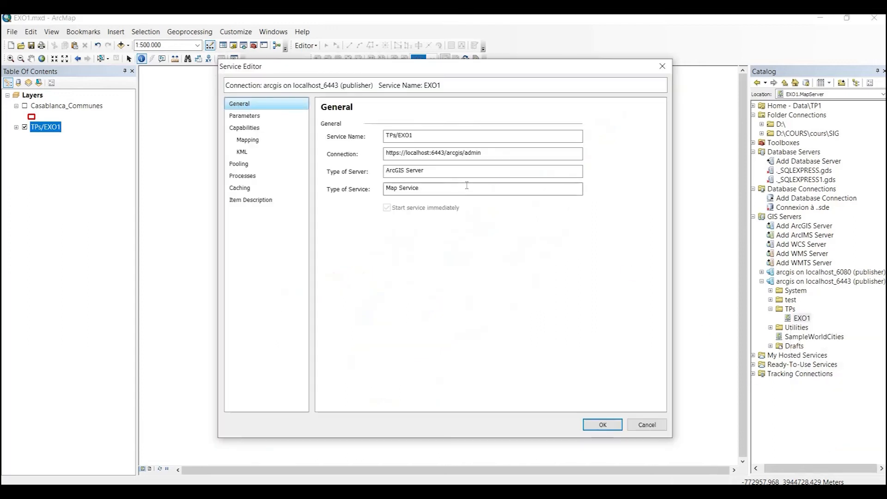
left_click(249, 127)
left_click(248, 139)
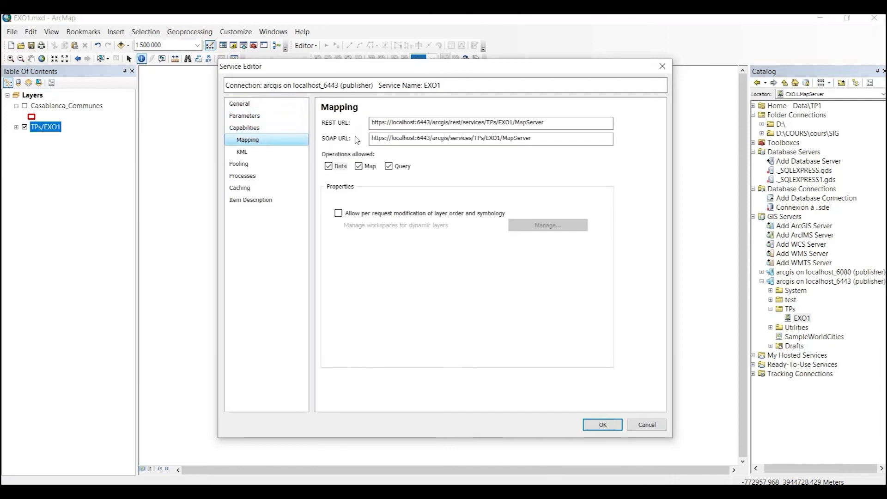
left_click(418, 122)
left_click_drag(550, 124, 360, 122)
key("ctrl+c")
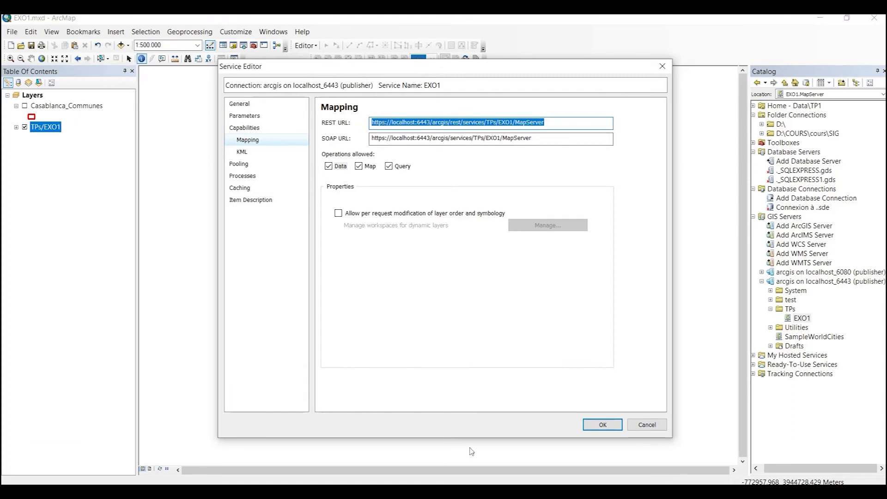
key("alt+Tab")
Step: Load the copied EXO1 MapServer REST URL in the new tab, bypassing the certificate warning
left_click(216, 24)
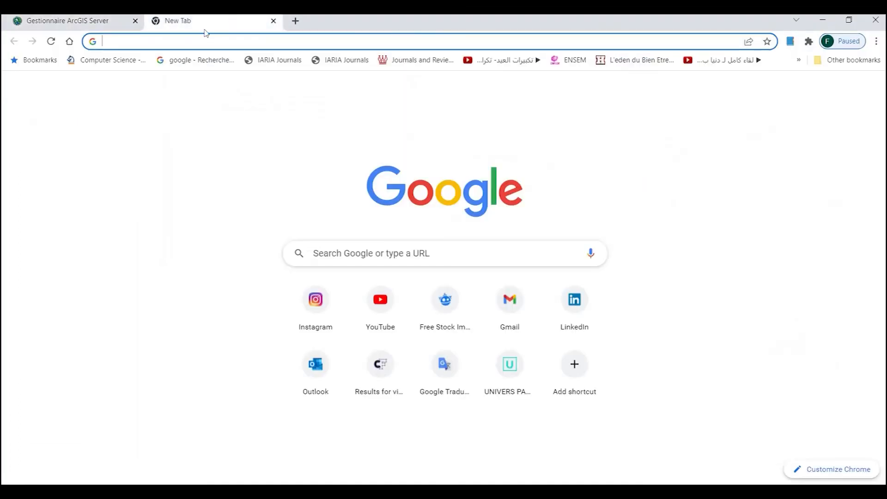
left_click(191, 38)
key("ctrl+v")
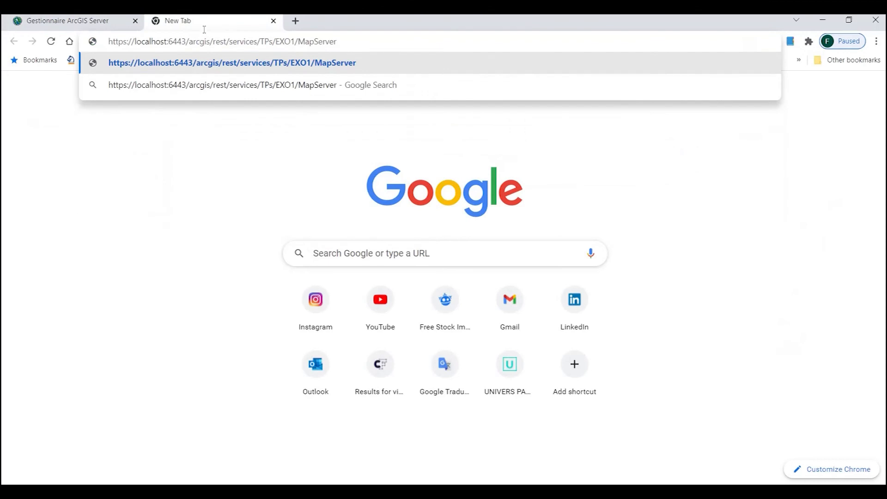
key("Return")
left_click(746, 434)
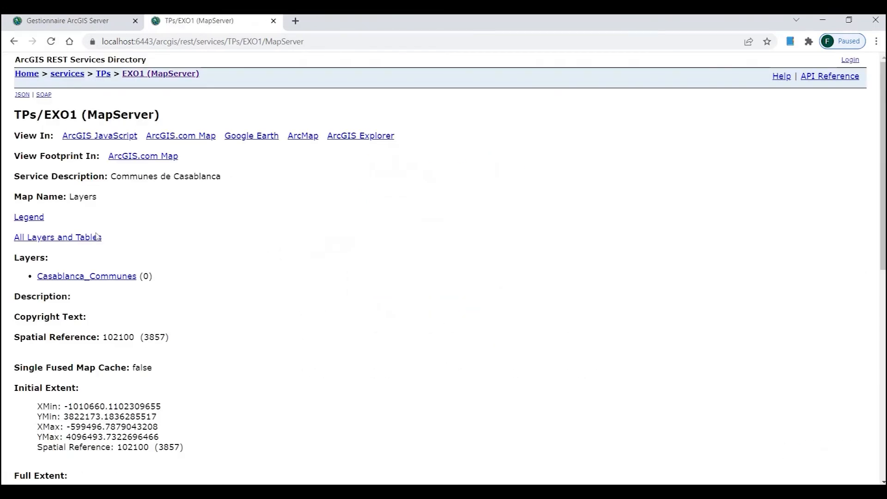
Step: Trim TPs/EXO1/MapServer off the address so it ends at arcgis/rest/services/
scroll(139, 218, "down", 9)
scroll(182, 270, "up", 4)
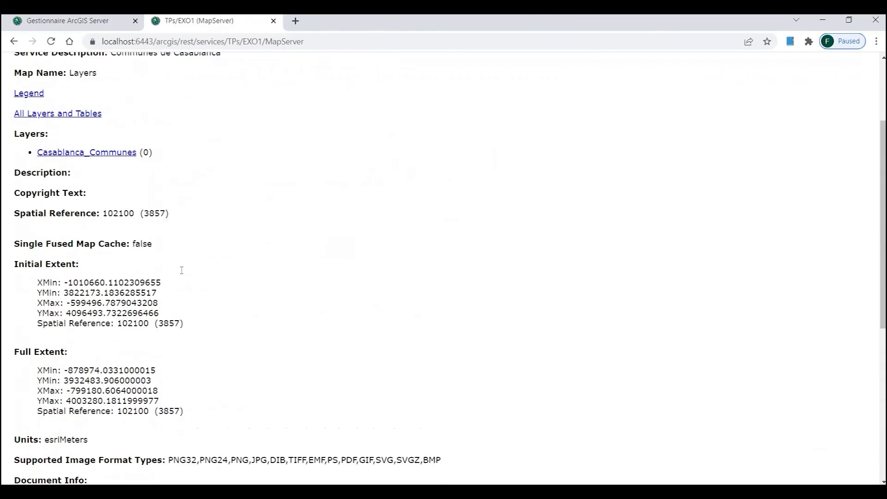
scroll(181, 270, "up", 5)
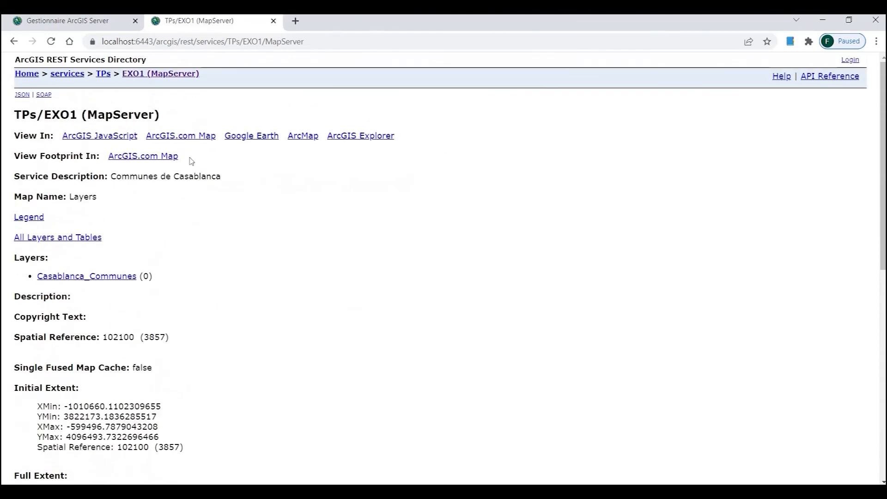
left_click_drag(226, 40, 306, 43)
key("BackSpace")
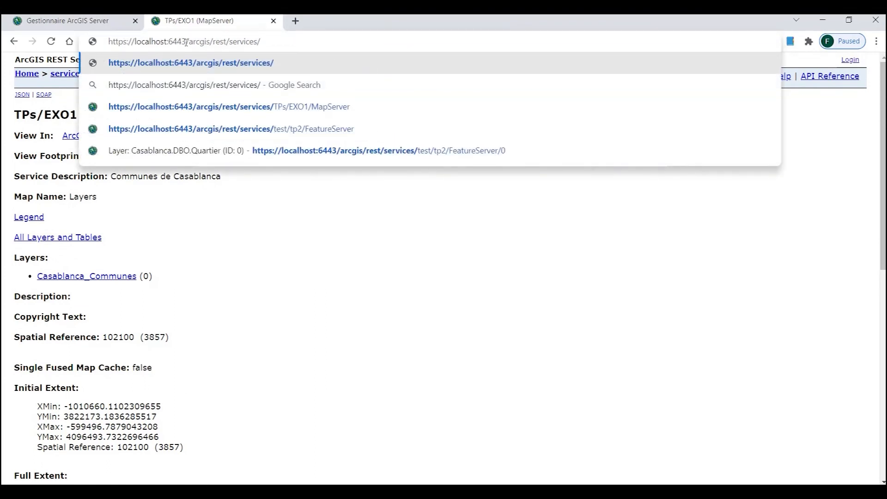
Step: Load the rest/services root and open the TPs folder listing TPs/EXO1 (MapServer)
left_click_drag(187, 42, 168, 43)
left_click(261, 41)
key("Return")
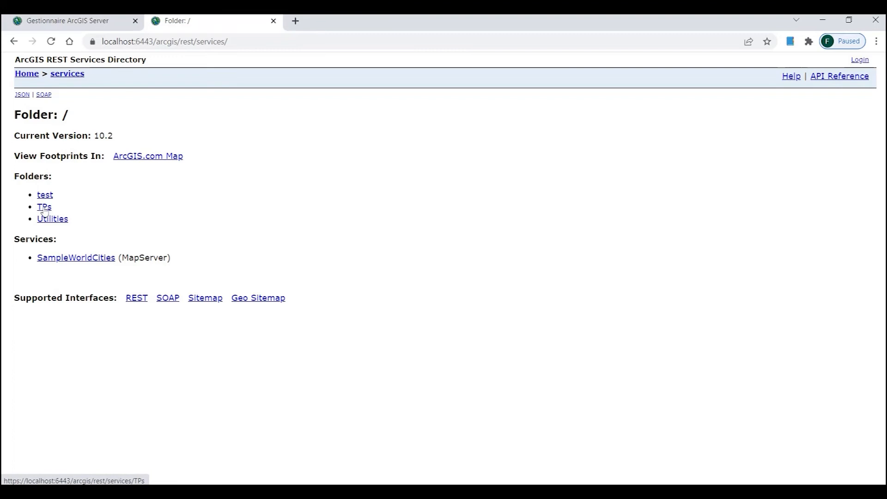
left_click(45, 210)
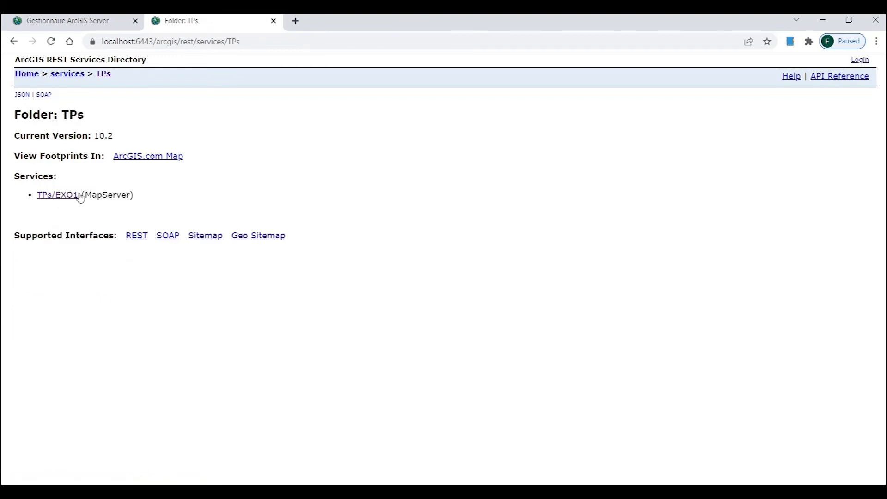
left_click_drag(86, 195, 134, 203)
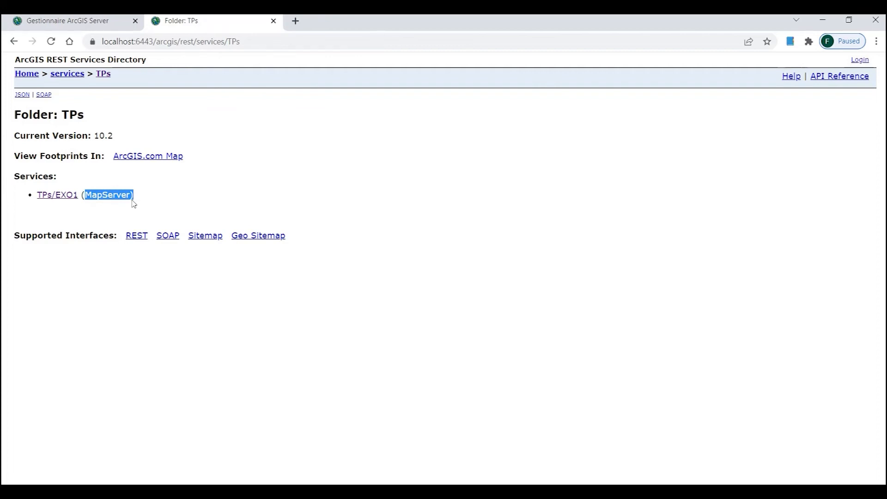
left_click(53, 197)
scroll(108, 329, "down", 1)
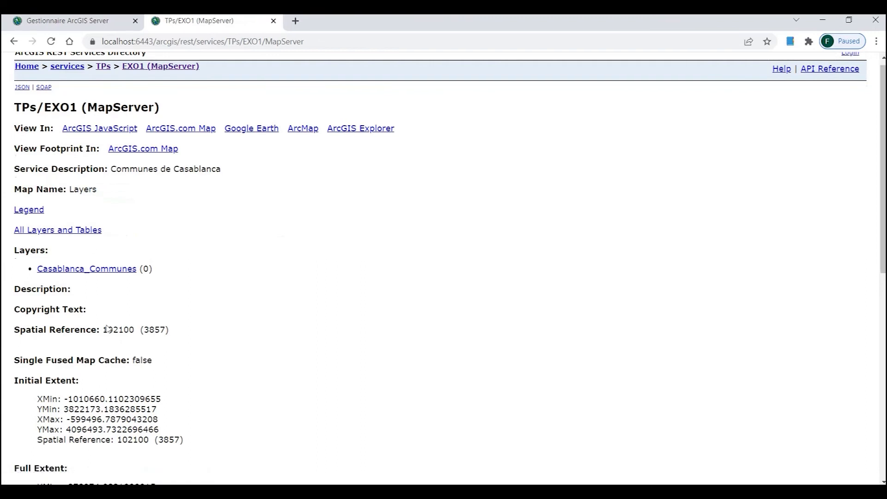
scroll(108, 329, "down", 10)
scroll(107, 325, "up", 10)
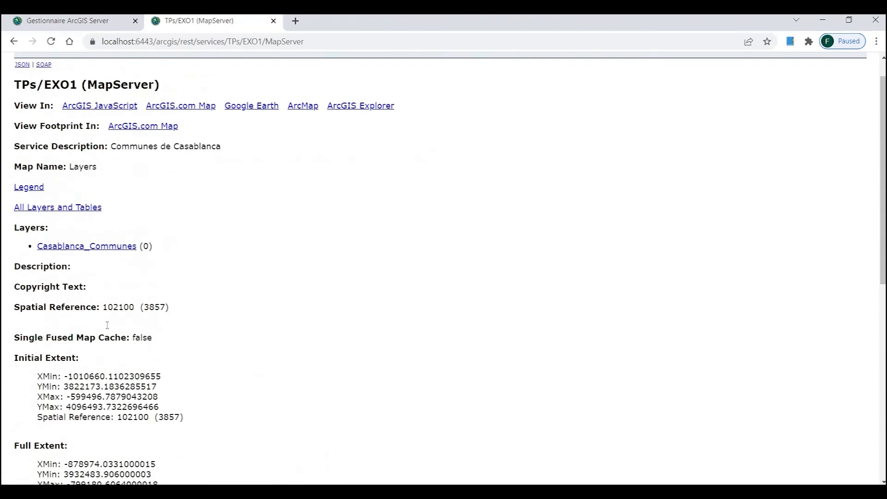
scroll(108, 325, "up", 1)
scroll(239, 319, "down", 2)
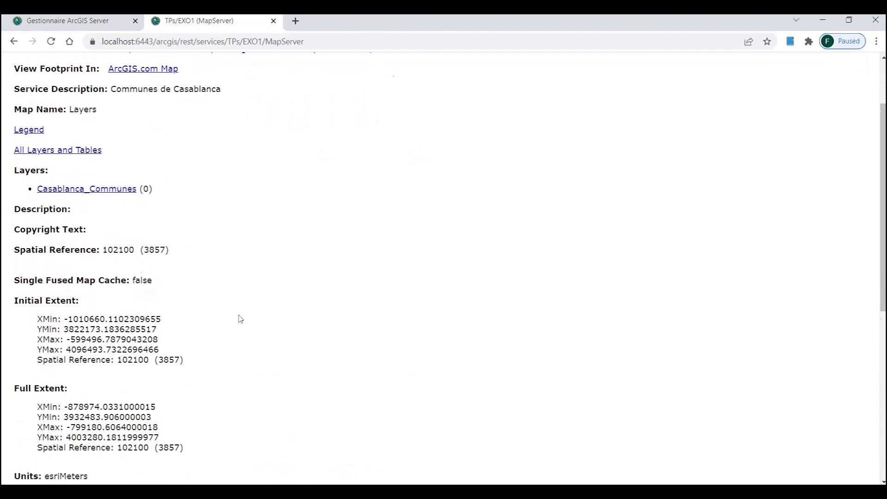
scroll(240, 318, "down", 1)
left_click_drag(106, 223, 135, 232)
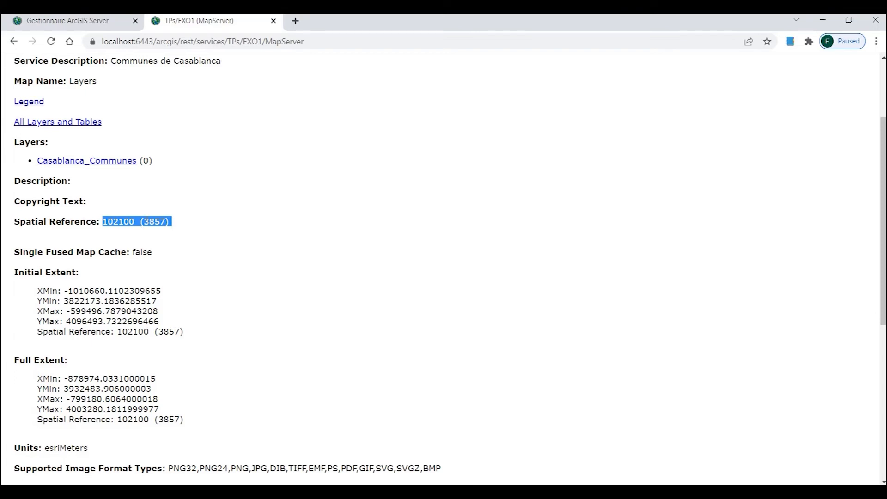
left_click(155, 216)
Step: Review the service's Document Info, including its Comments and Keywords entries
scroll(243, 222, "down", 3)
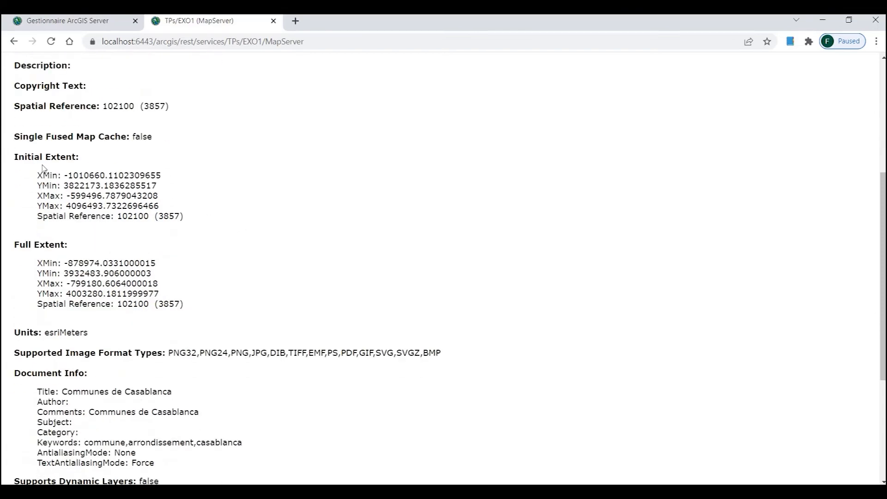
scroll(90, 187, "down", 1)
scroll(69, 208, "down", 1)
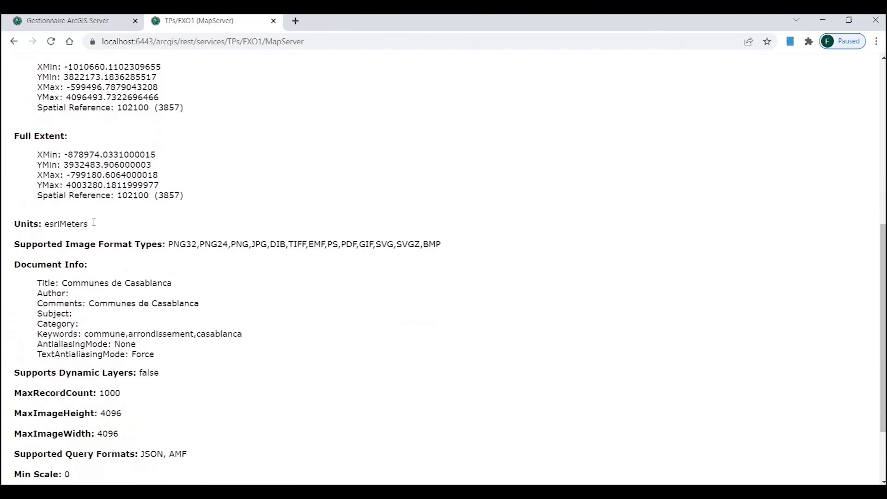
scroll(95, 226, "down", 1)
left_click_drag(37, 217, 156, 289)
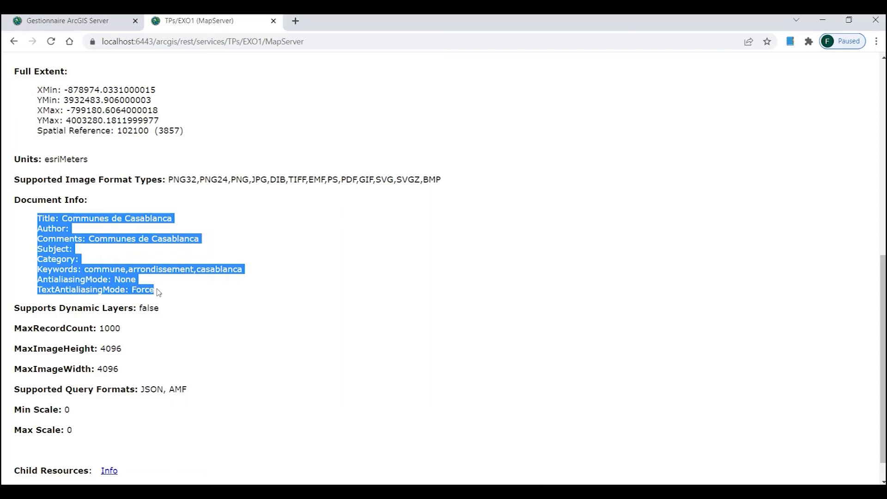
left_click(82, 220)
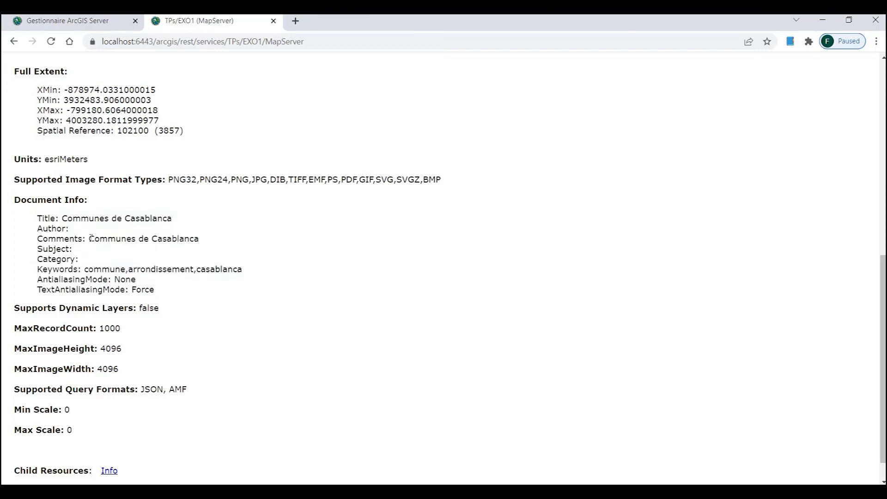
left_click_drag(100, 238, 172, 238)
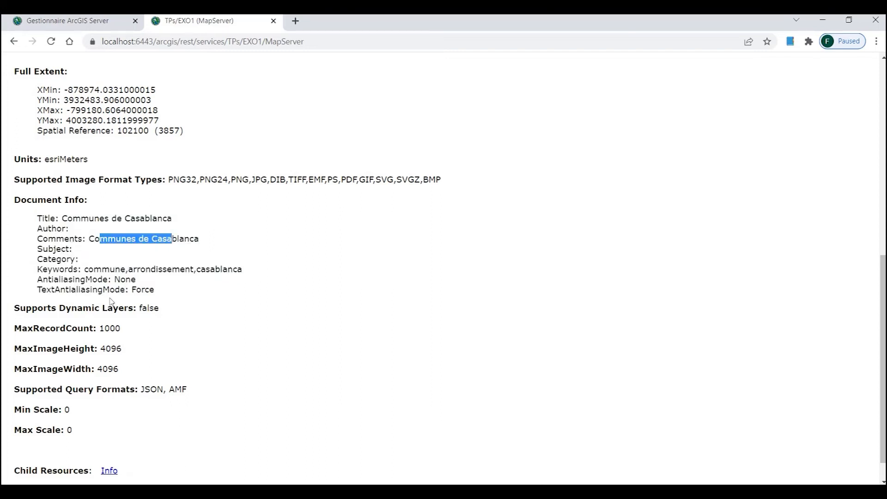
left_click_drag(84, 269, 232, 269)
scroll(145, 300, "down", 1)
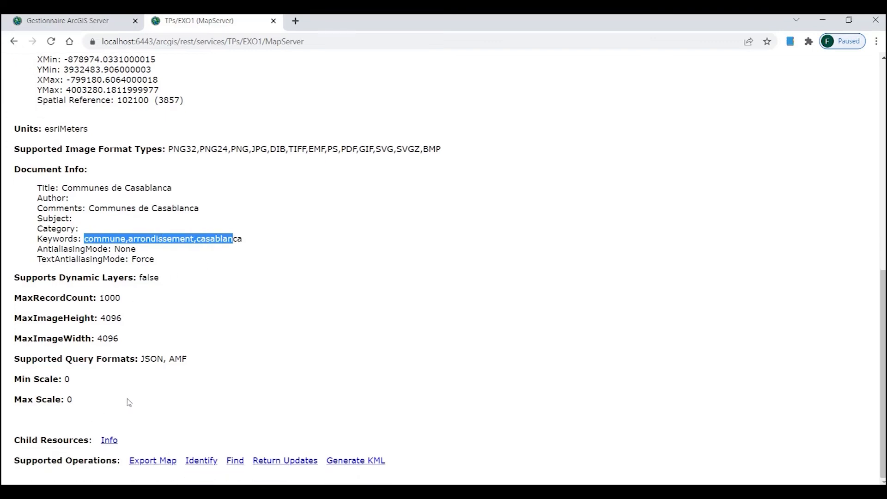
scroll(130, 396, "up", 10)
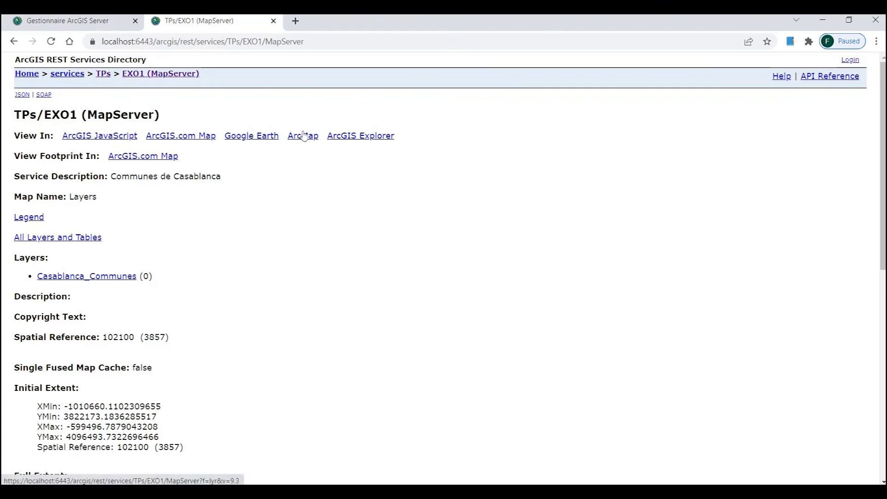
Step: Open TPs/EXO1 in the ArcGIS JavaScript viewer, proceeding past the localhost certificate warning
left_click(93, 134)
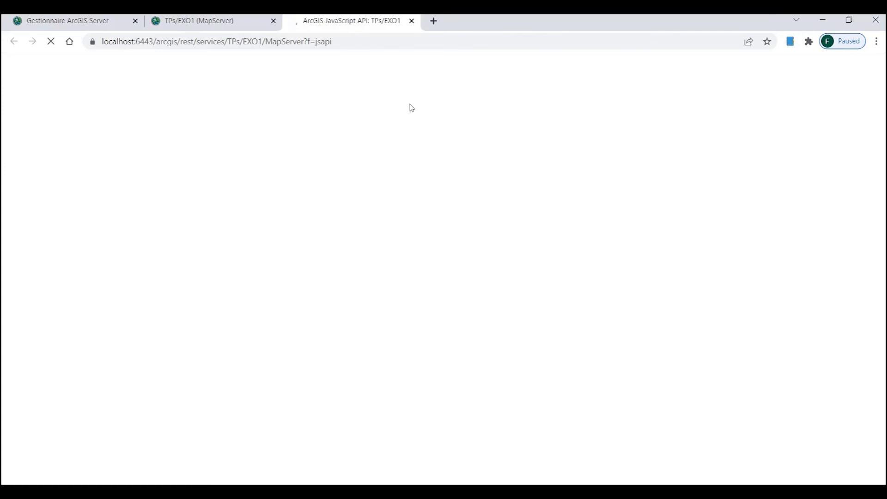
left_click(411, 21)
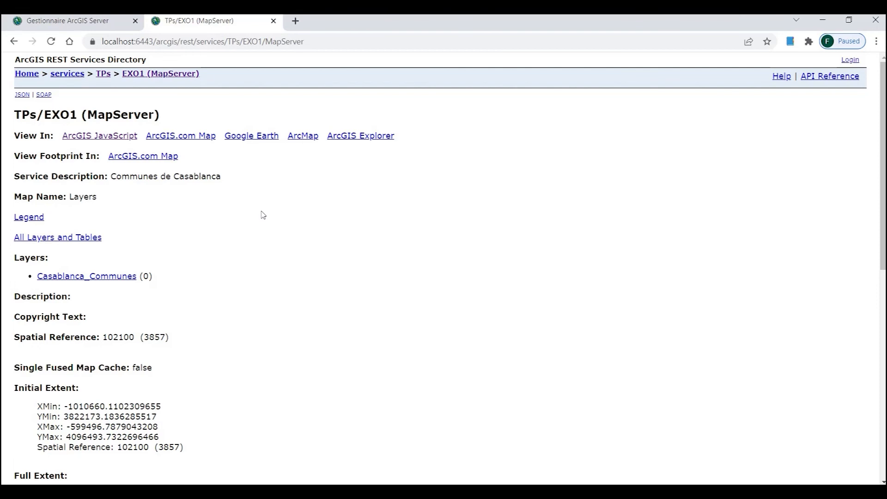
left_click(106, 136)
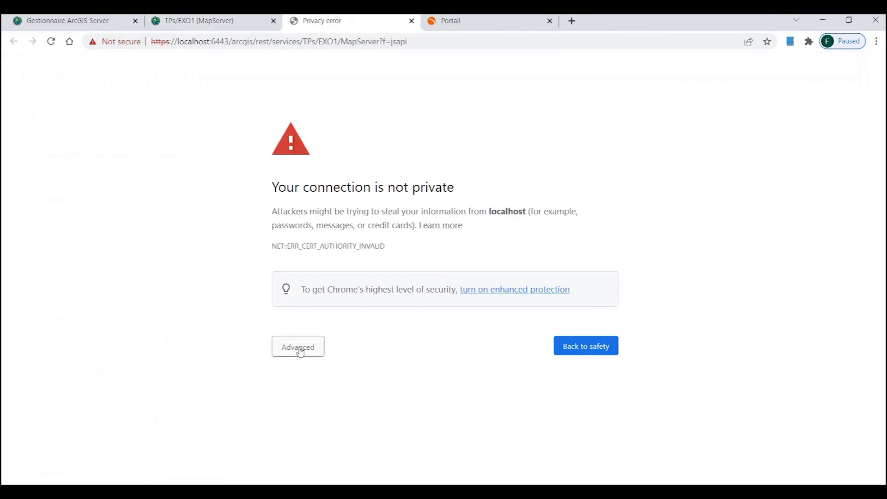
left_click(298, 347)
left_click(295, 437)
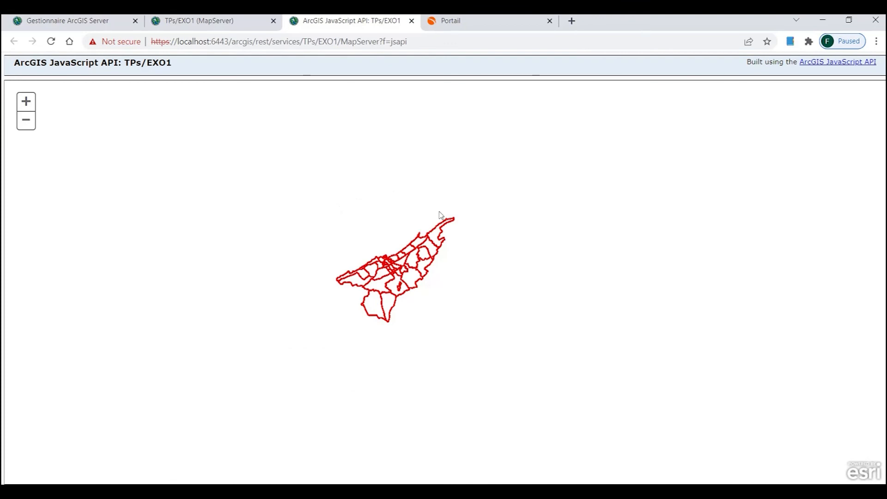
Step: Zoom and pan the JavaScript map to the whole commune area, then return to the service page
left_click(190, 23)
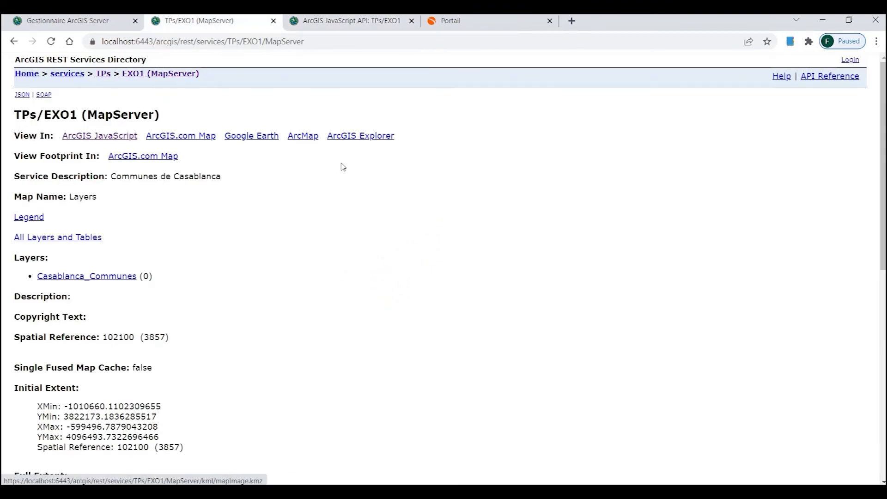
left_click(114, 141)
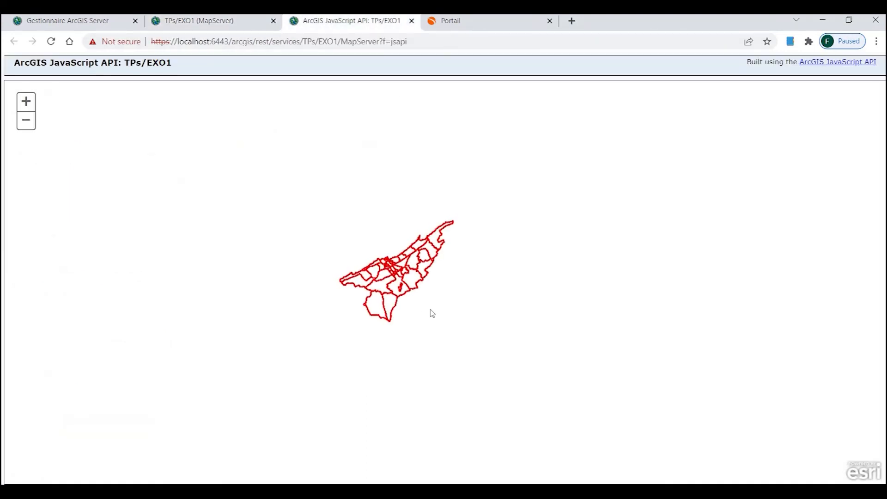
scroll(429, 310, "up", 2)
left_click_drag(267, 167, 355, 271)
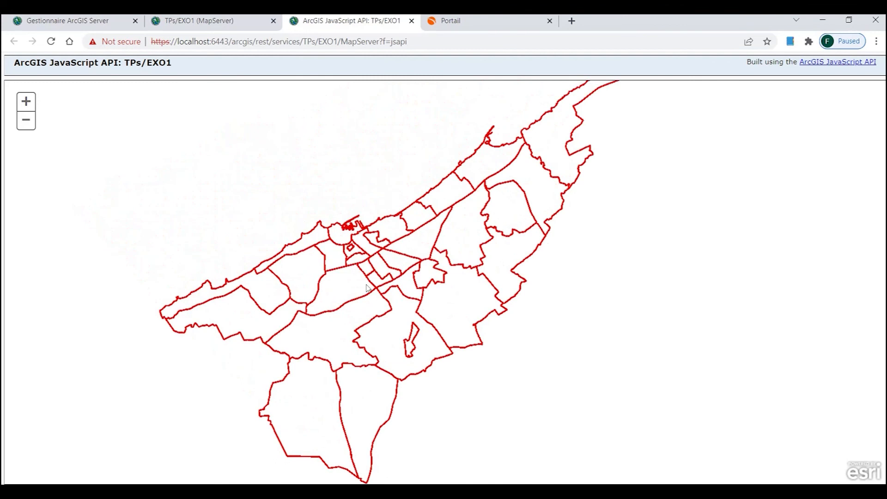
left_click(229, 19)
left_click(140, 43)
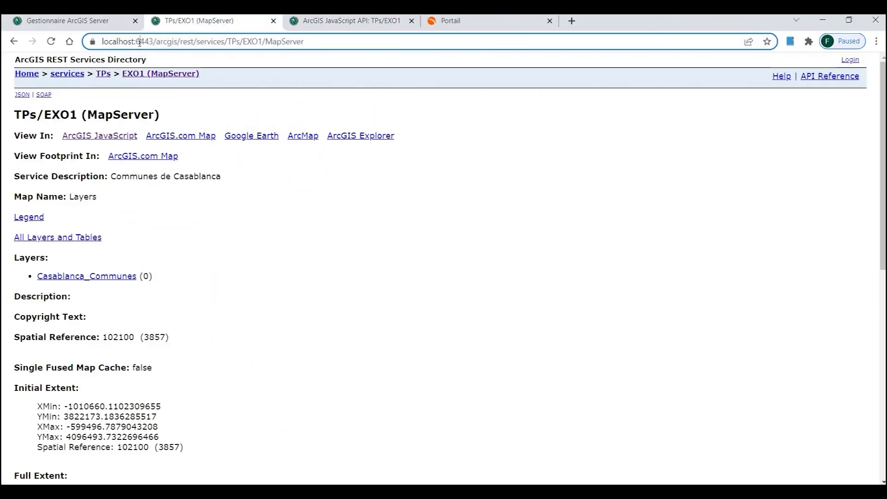
left_click(141, 44)
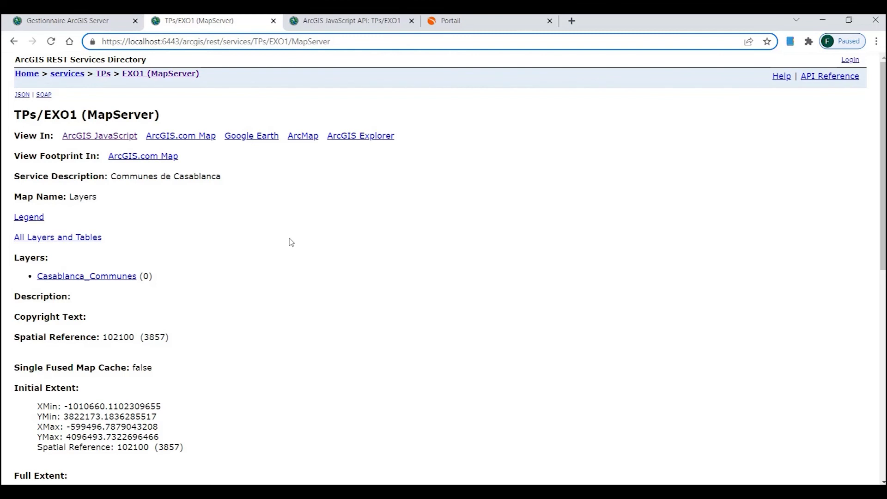
Step: Search 'arcgis' in a new tab, sign in to ArcGIS Online, and start a new map
left_click(572, 22)
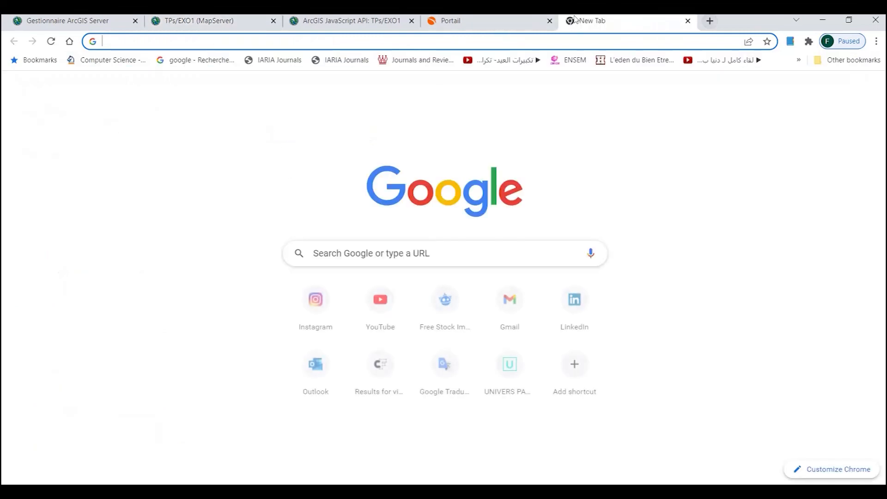
type("arcgis")
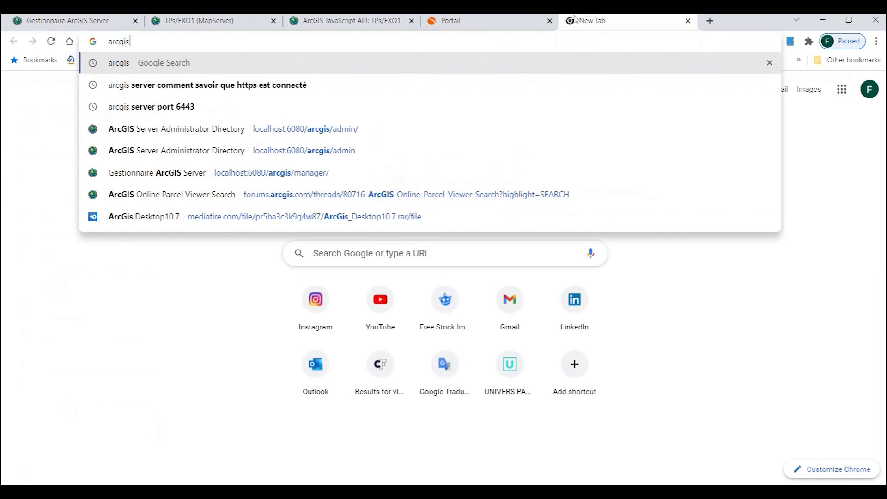
key("Return")
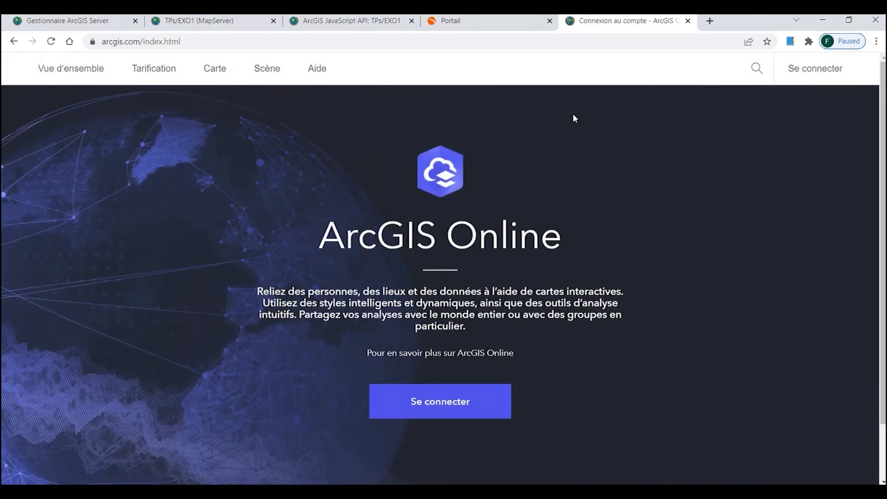
left_click(815, 69)
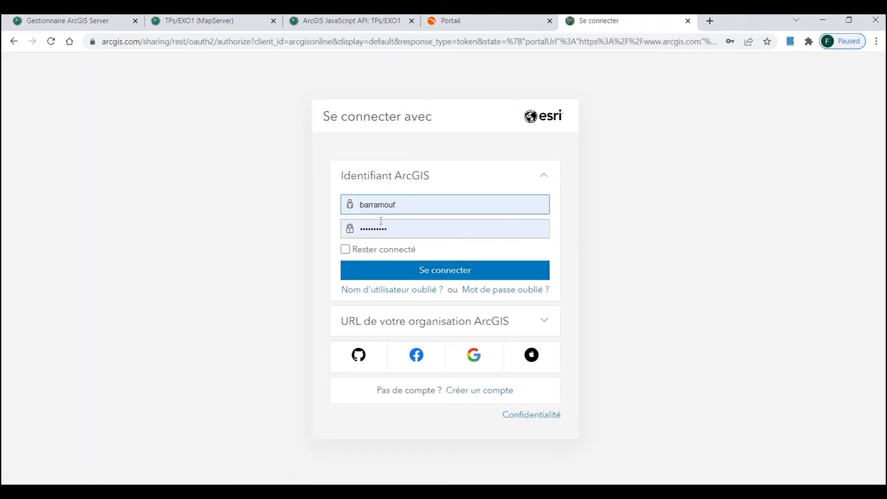
left_click(425, 276)
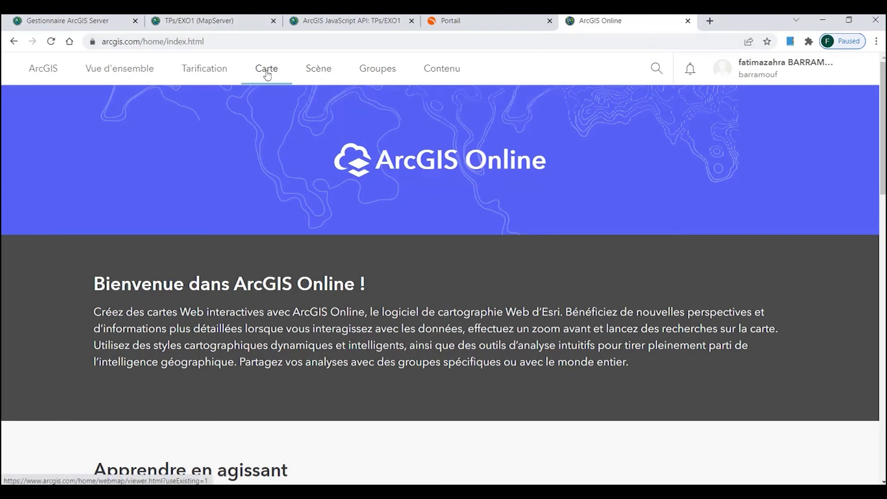
left_click(267, 73)
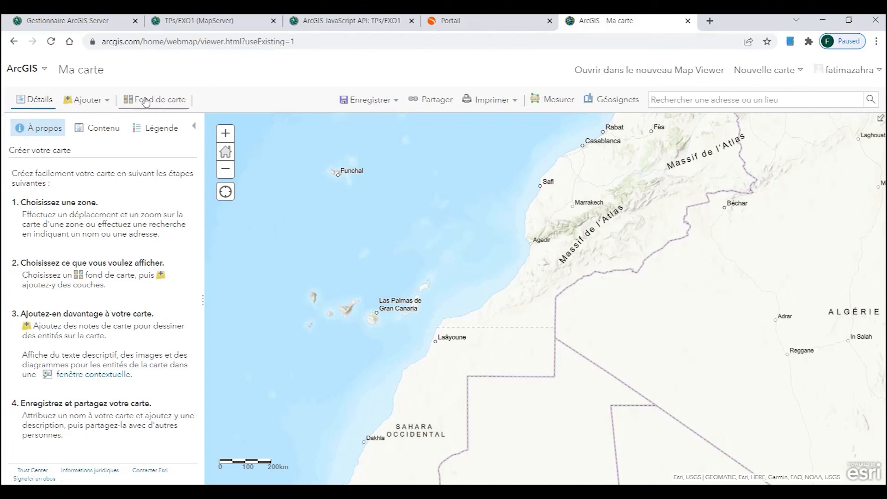
Step: Glance at the basemap gallery and ArcGIS site menu, then open the Ajouter add-layer dropdown
left_click(164, 100)
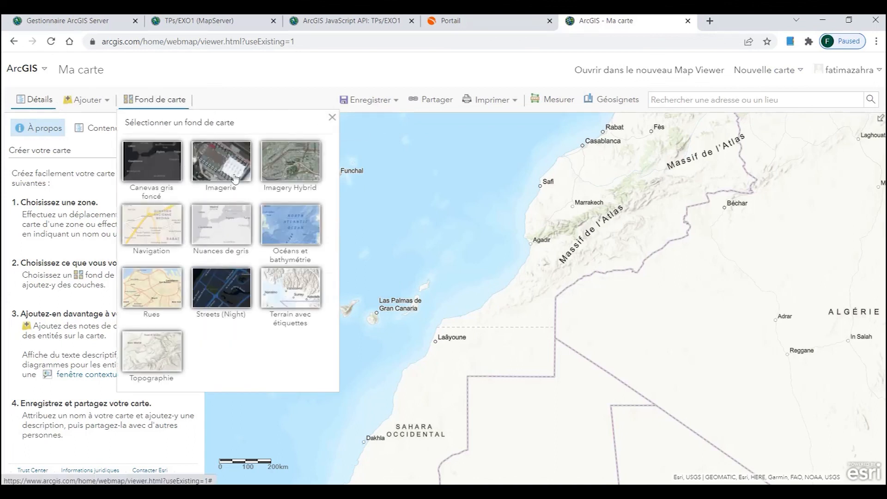
left_click(332, 118)
left_click(109, 103)
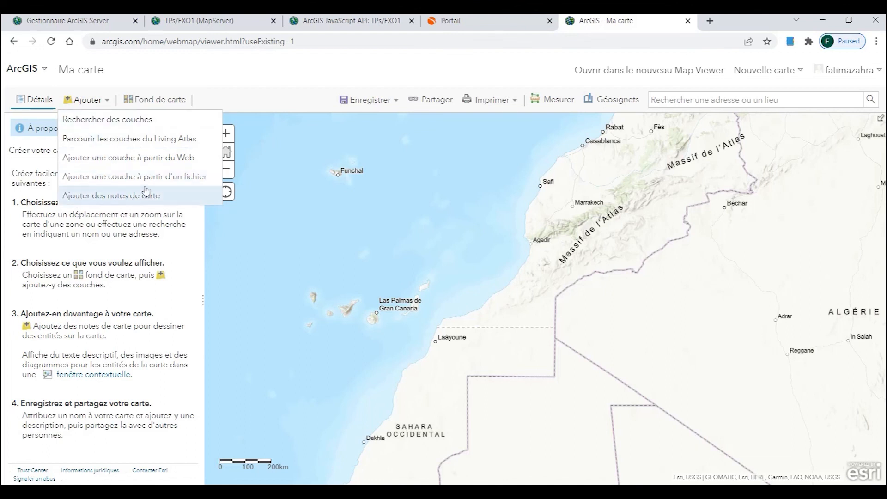
left_click(46, 70)
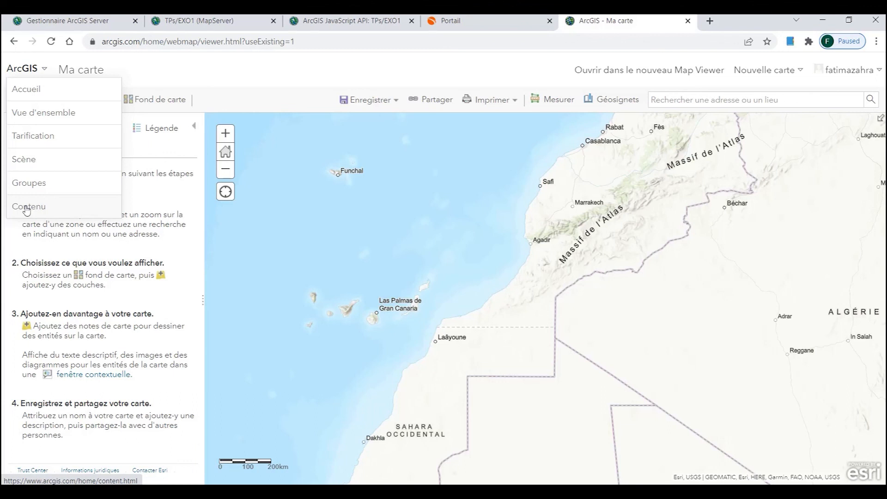
left_click(247, 75)
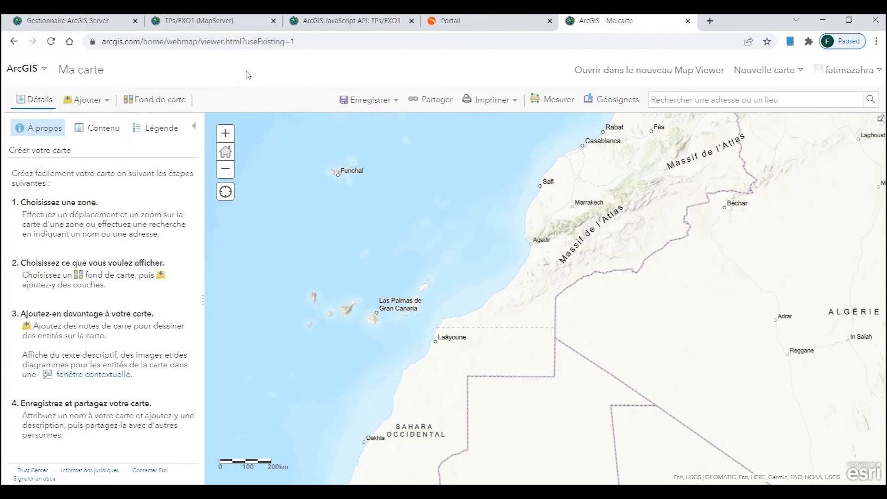
left_click(88, 99)
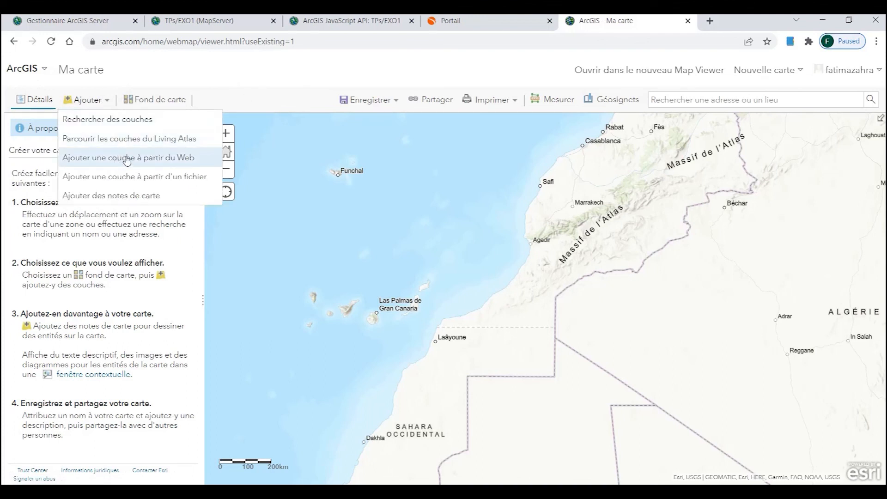
Step: Start adding a layer from the web and copy the EXO1 MapServer REST URL from ArcMap's Service Editor
left_click(127, 160)
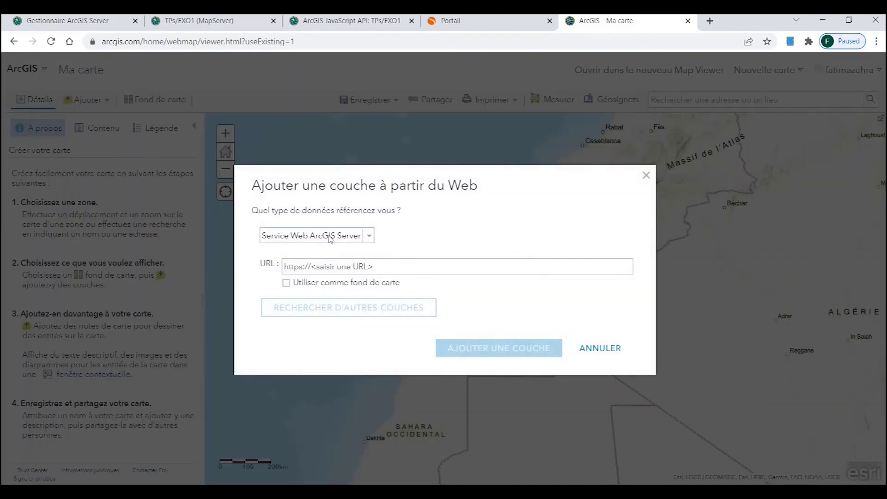
left_click(303, 266)
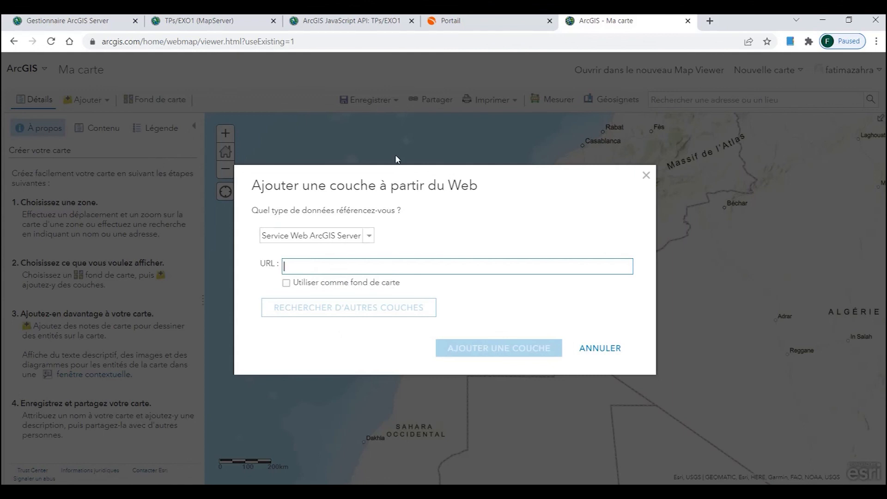
left_click(224, 21)
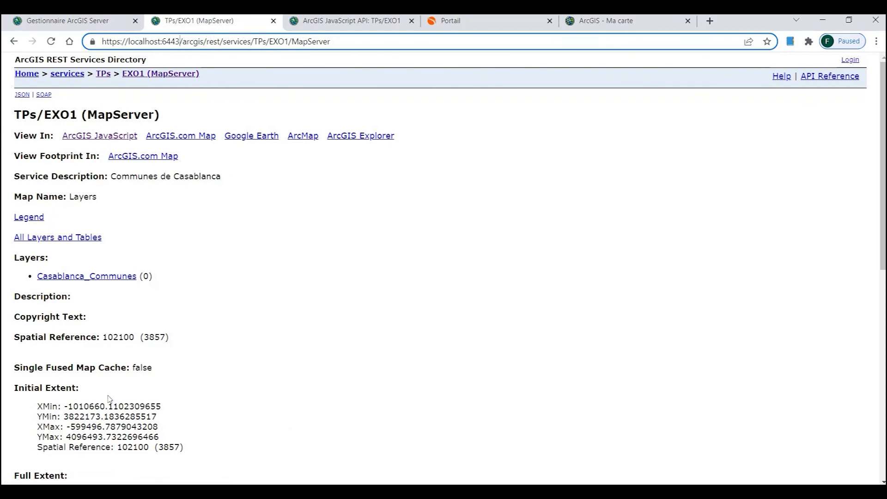
left_click(447, 490)
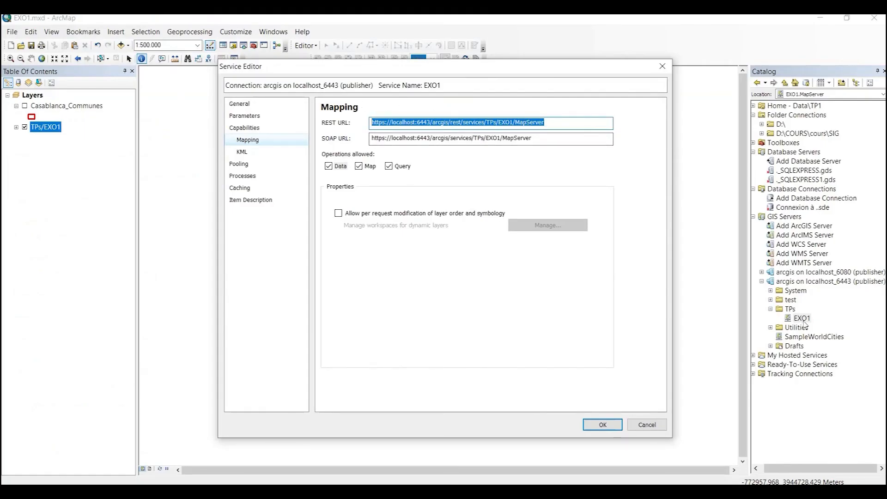
left_click(557, 122)
left_click_drag(557, 122, 315, 126)
key("ctrl+c")
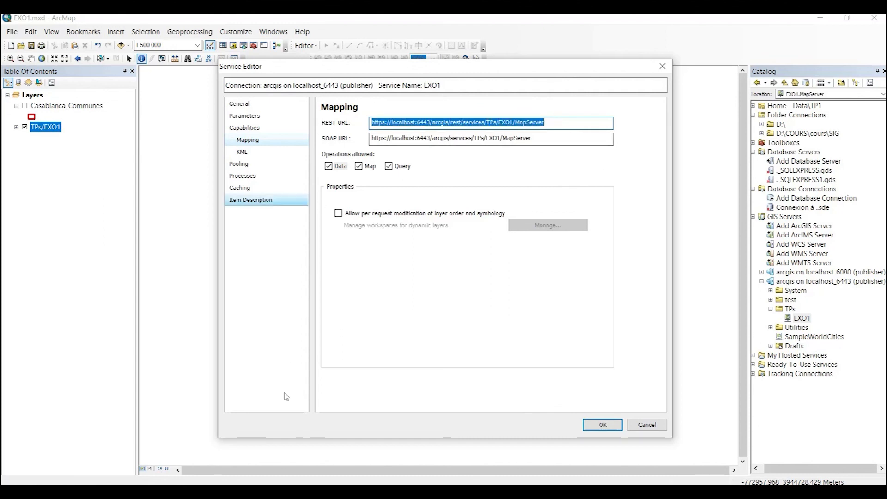
key("alt+Tab")
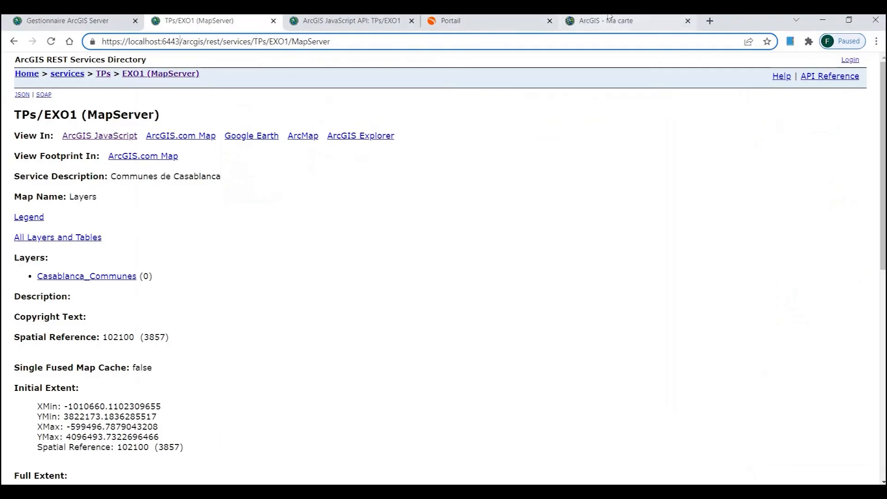
Step: Paste the TPs/EXO1 MapServer URL into the layer URL field and add it to Ma carte
left_click(605, 21)
left_click(318, 265)
key("ctrl+v")
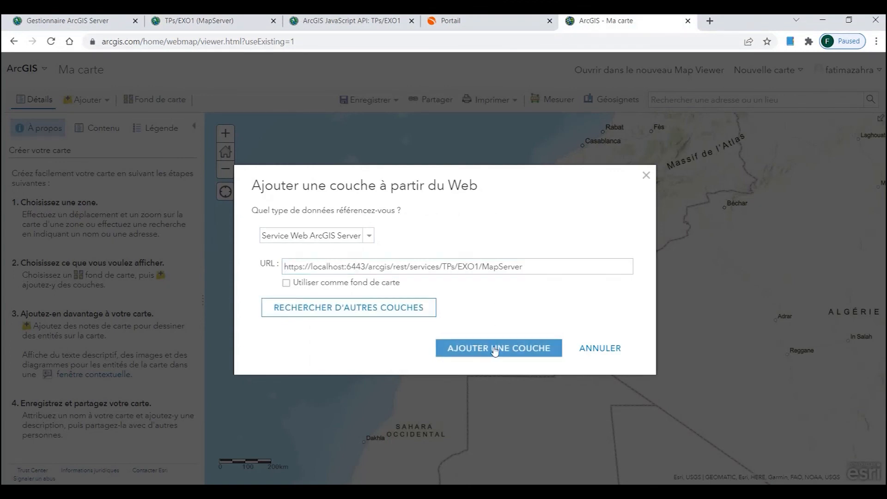
left_click(495, 351)
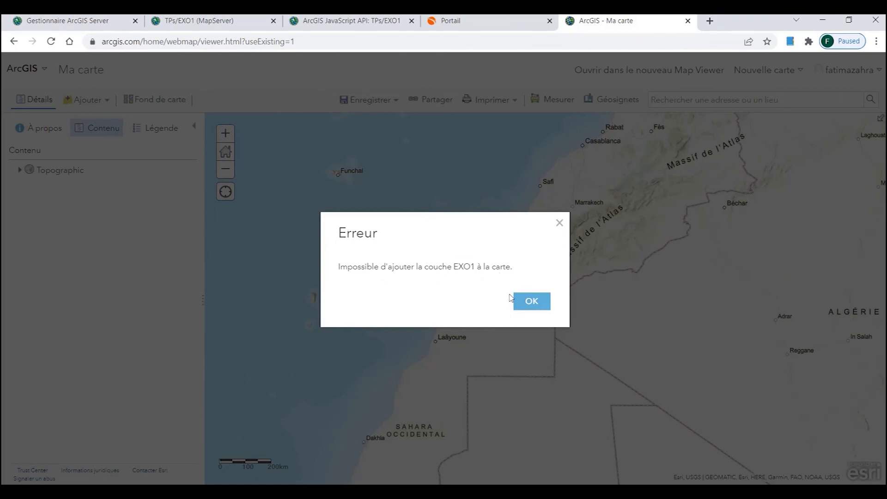
Step: Dismiss the cannot-add-EXO1 error and check the Kaspersky status window
left_click(529, 302)
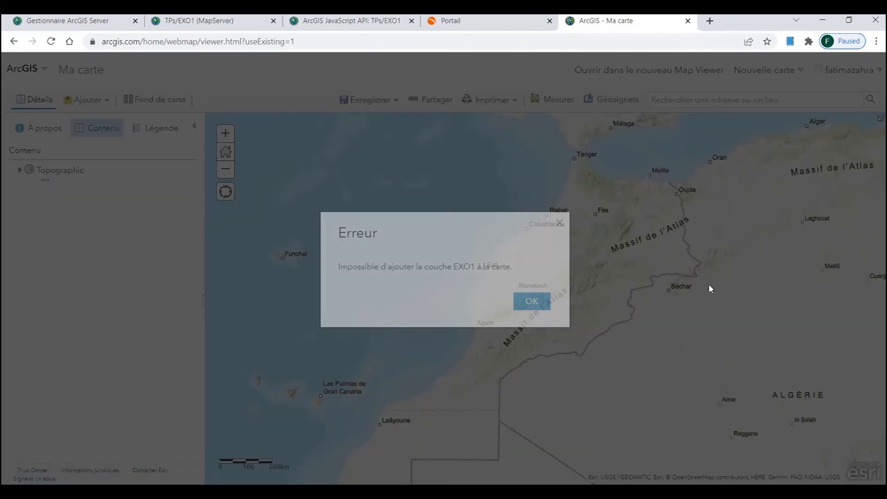
left_click(531, 303)
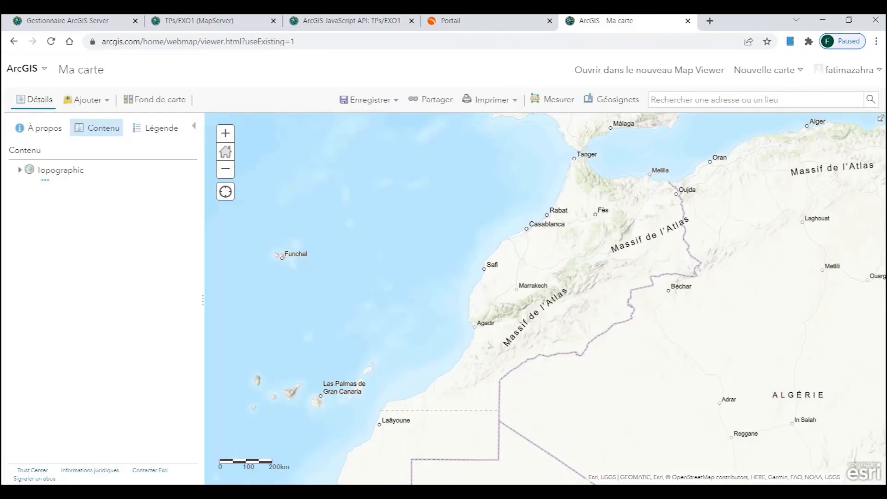
left_click(758, 430)
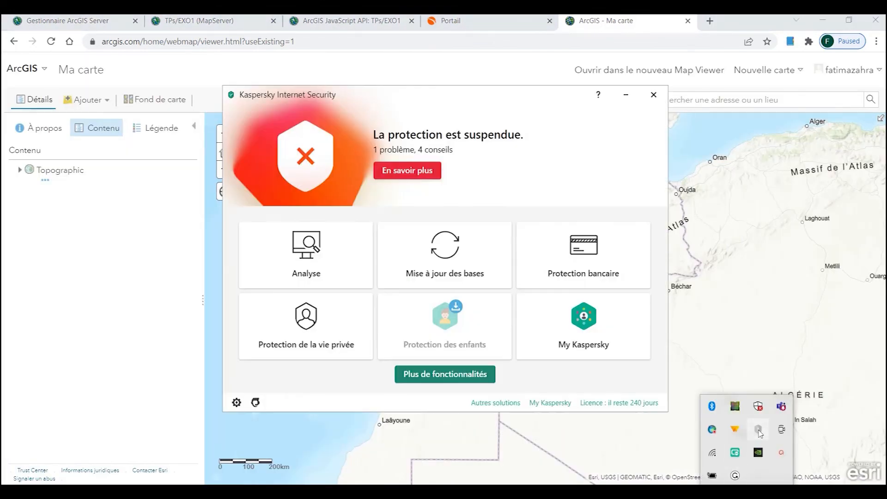
left_click(653, 94)
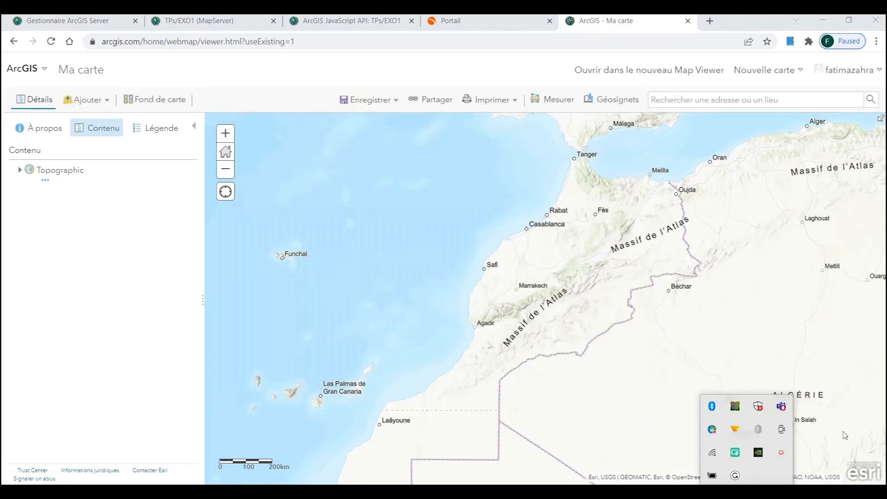
Step: Restore Kaspersky protection from the tray icon and reopen the Ajouter dropdown
right_click(758, 433)
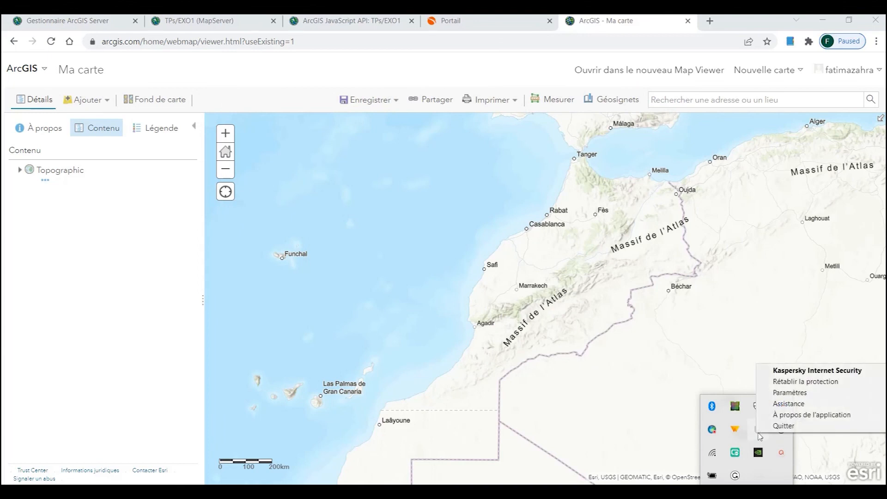
left_click(795, 385)
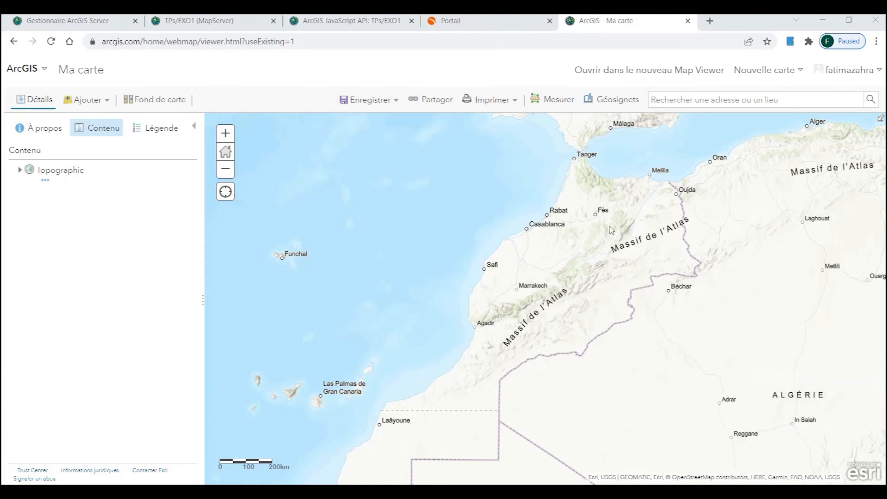
left_click(84, 100)
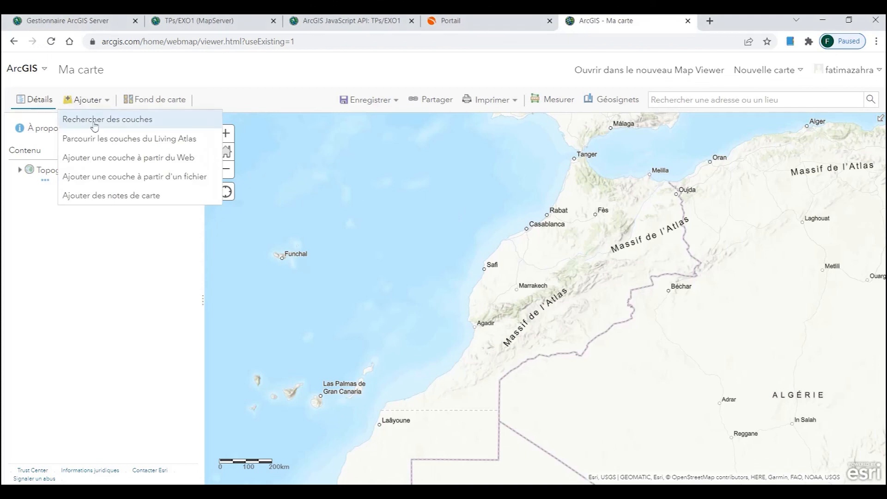
Step: Add the TPs/EXO1 MapServer URL as a web layer, allowing Kaspersky's localhost server warning
left_click(109, 158)
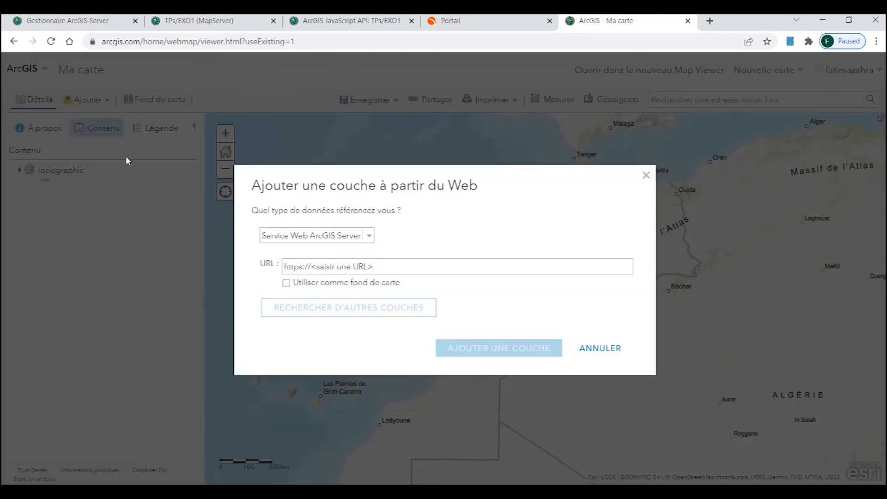
left_click(344, 272)
key("ctrl+v")
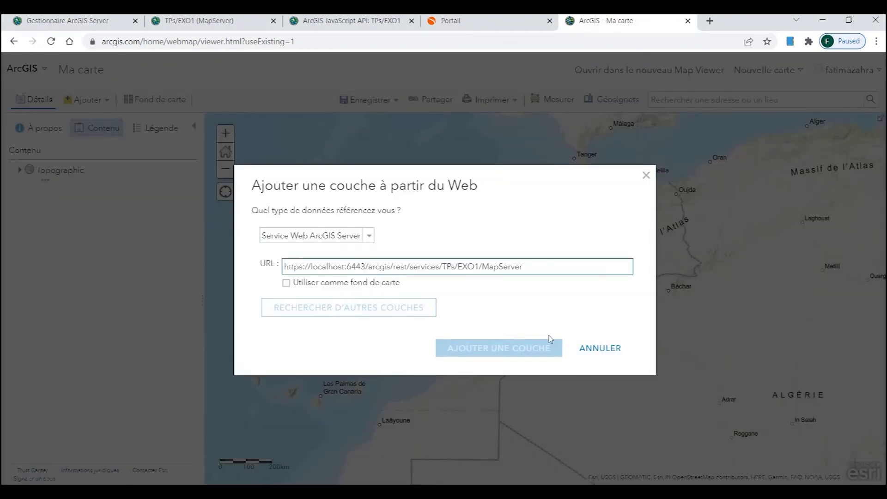
left_click(529, 356)
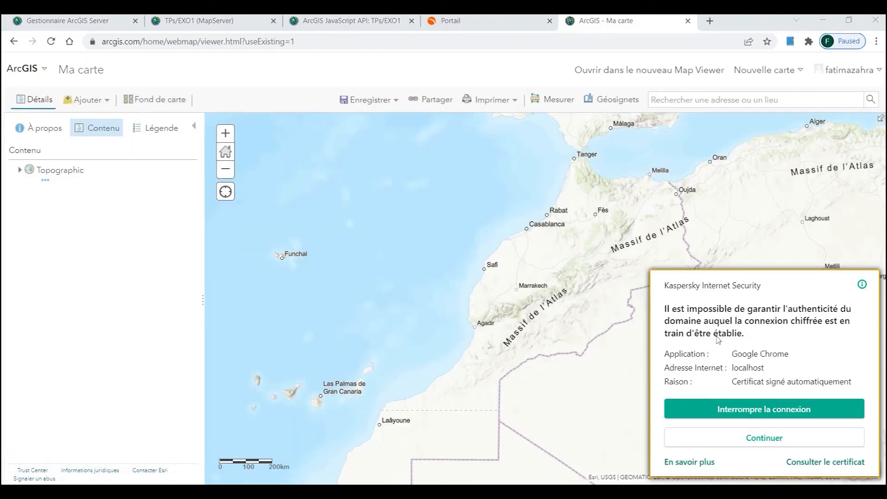
left_click(727, 443)
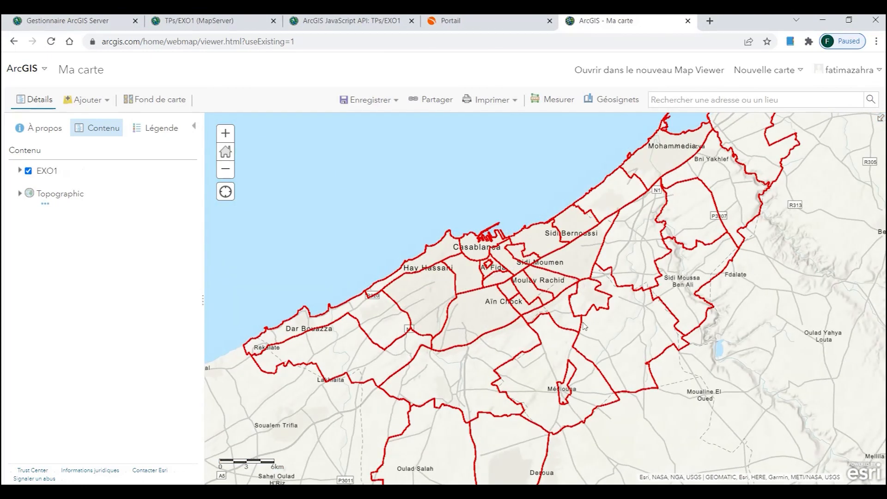
scroll(576, 343, "up", 1)
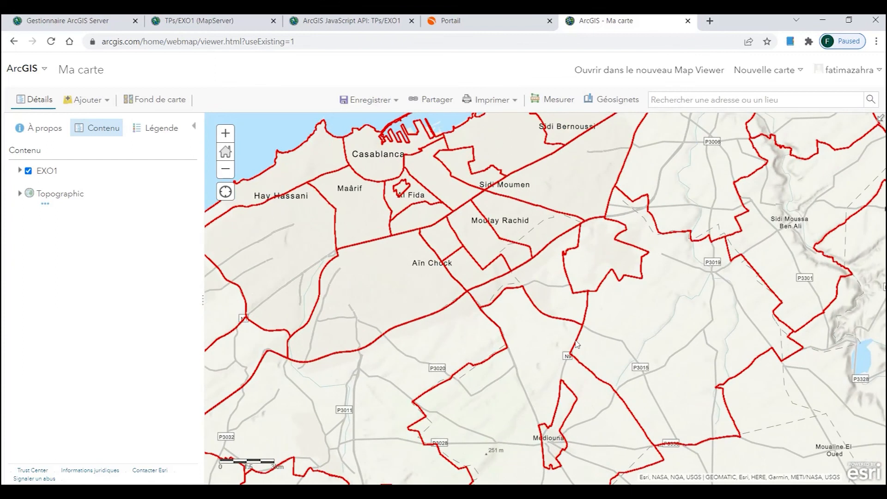
scroll(576, 343, "down", 1)
scroll(484, 384, "down", 2)
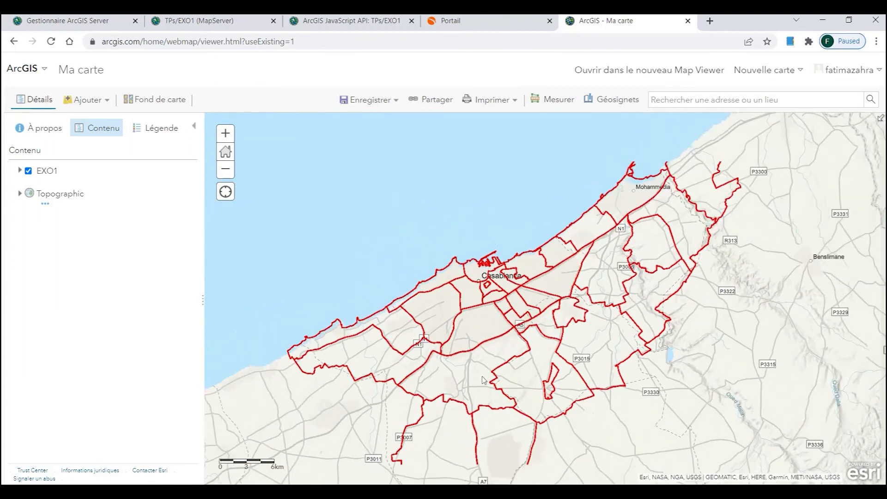
left_click_drag(499, 372, 528, 269)
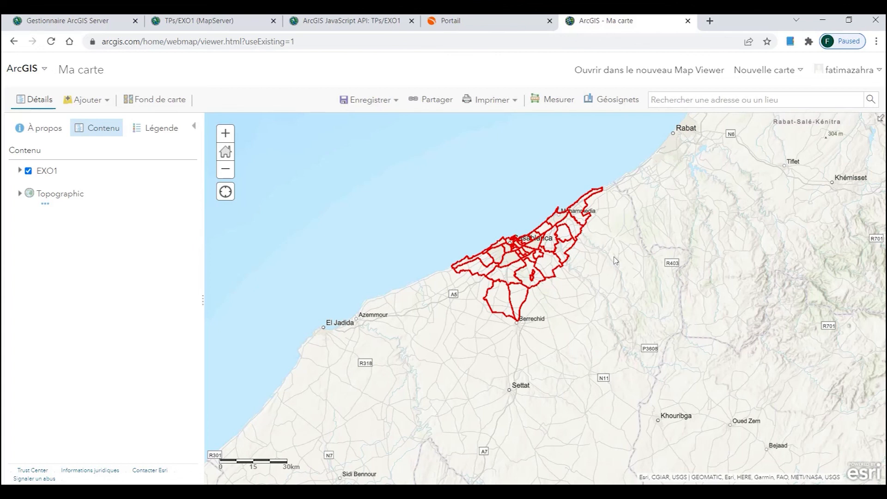
scroll(554, 282, "up", 2)
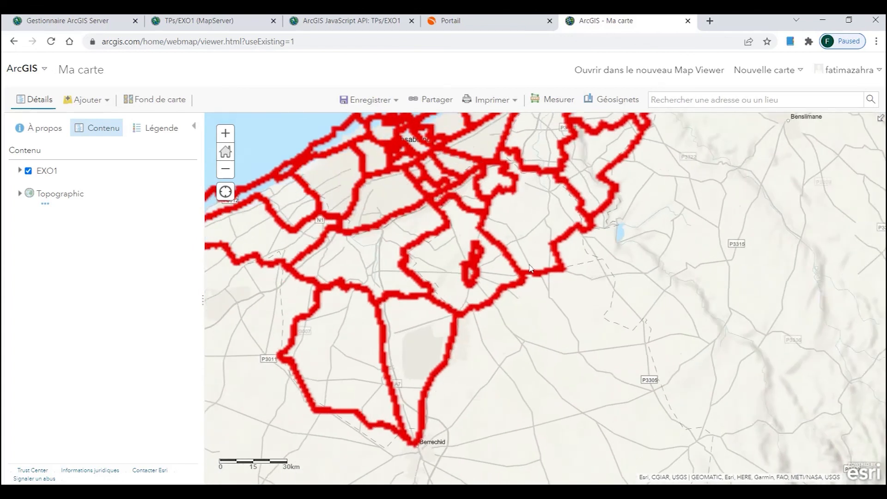
left_click_drag(452, 220, 522, 339)
scroll(523, 341, "up", 1)
scroll(526, 340, "down", 1)
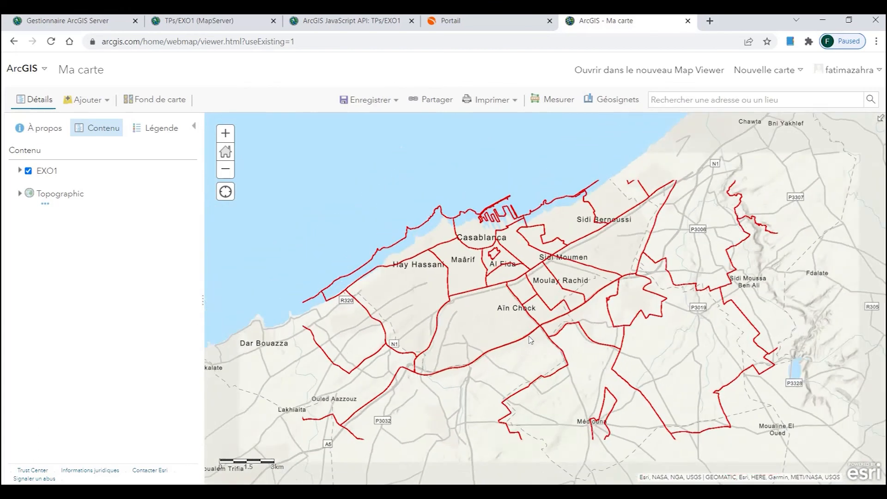